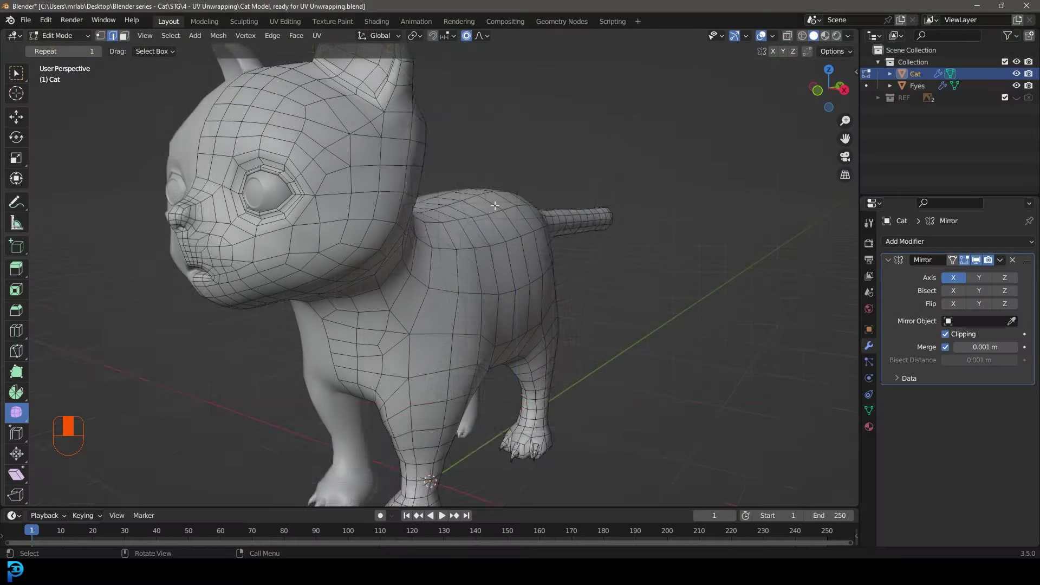
Examine the cat mesh's topology around the whole body, the legs and paws, and the head.
middle_click_drag(379, 303, 417, 313)
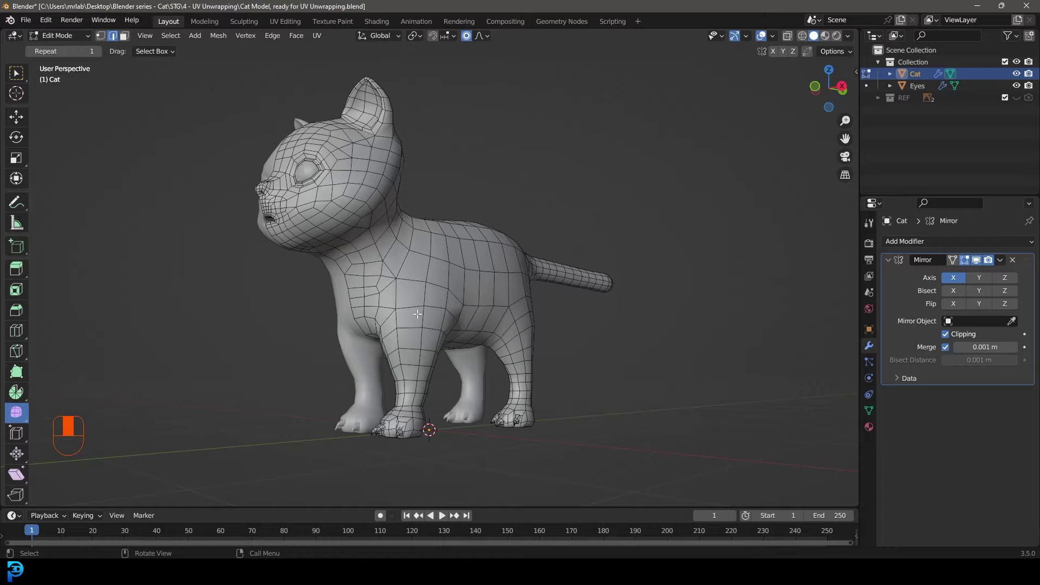
middle_click_drag(391, 331, 426, 356)
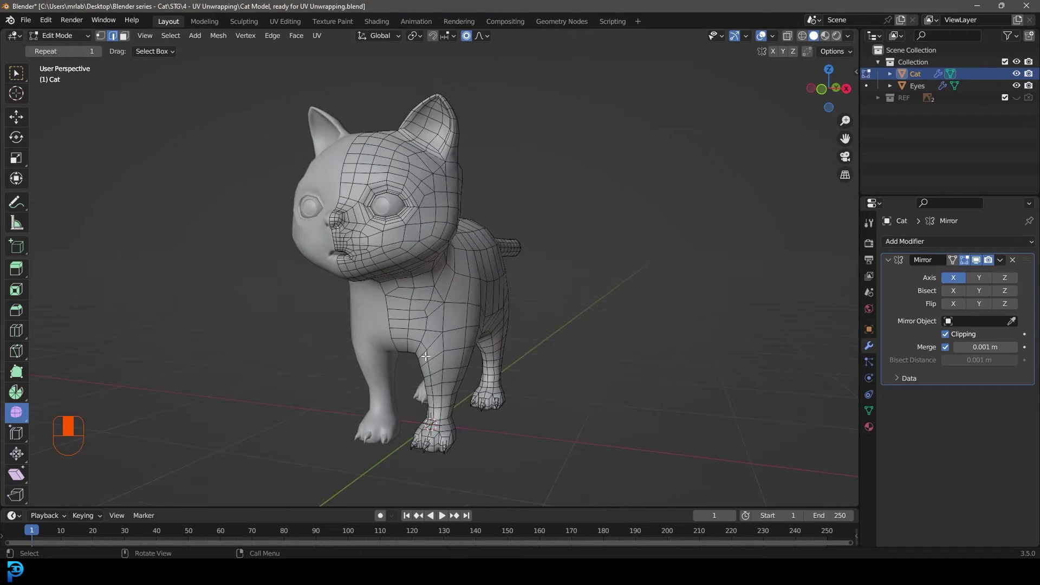
middle_click_drag(447, 423, 445, 342, "shift")
scroll(443, 374, "up", 2)
middle_click_drag(442, 391, 398, 378)
middle_click_drag(398, 386, 495, 382, "shift")
scroll(393, 333, "up", 4)
scroll(441, 353, "down", 3)
middle_click_drag(412, 239, 288, 326, "shift")
scroll(351, 317, "down", 2)
middle_click_drag(403, 284, 439, 347, "shift")
middle_click_drag(439, 347, 416, 200)
Check the separate eyes object and the REF collection in Object Mode, and view the deselected model from the front.
key("Tab")
left_click(449, 192)
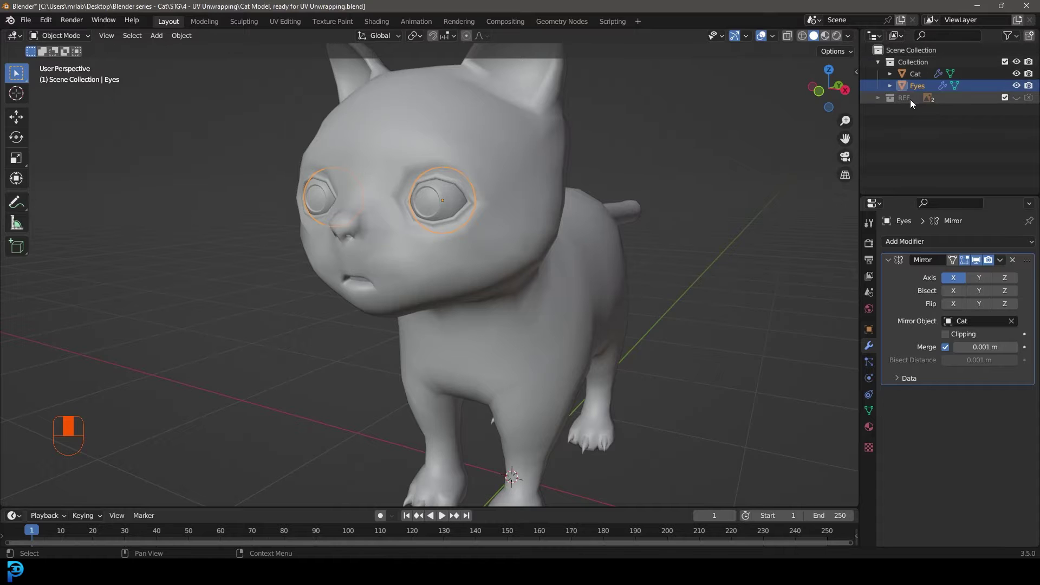
left_click(1017, 98)
left_click(1017, 98)
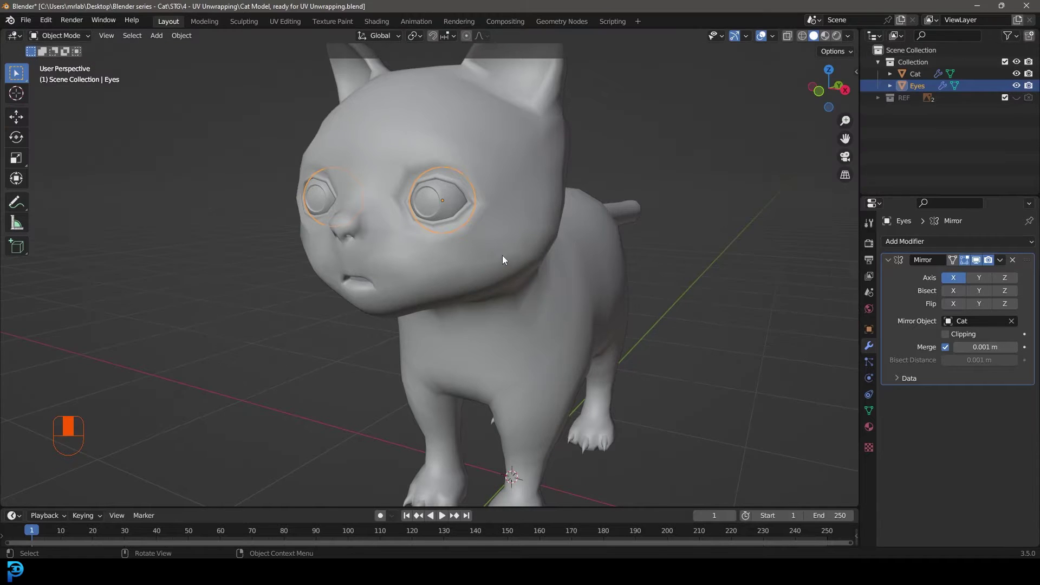
middle_click_drag(502, 256, 447, 272)
key("alt+a")
key("KP_1")
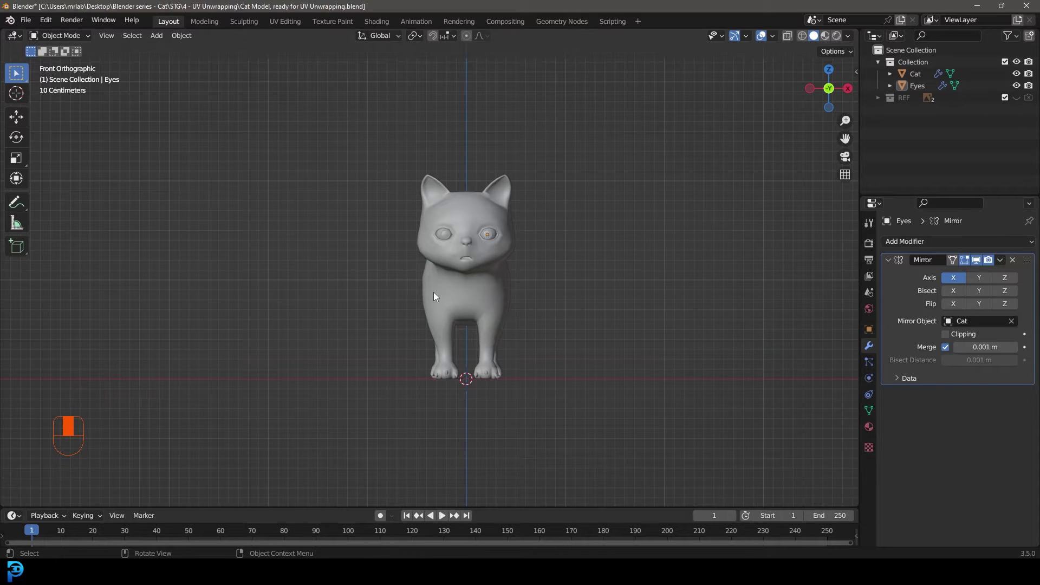
scroll(497, 275, "up", 4)
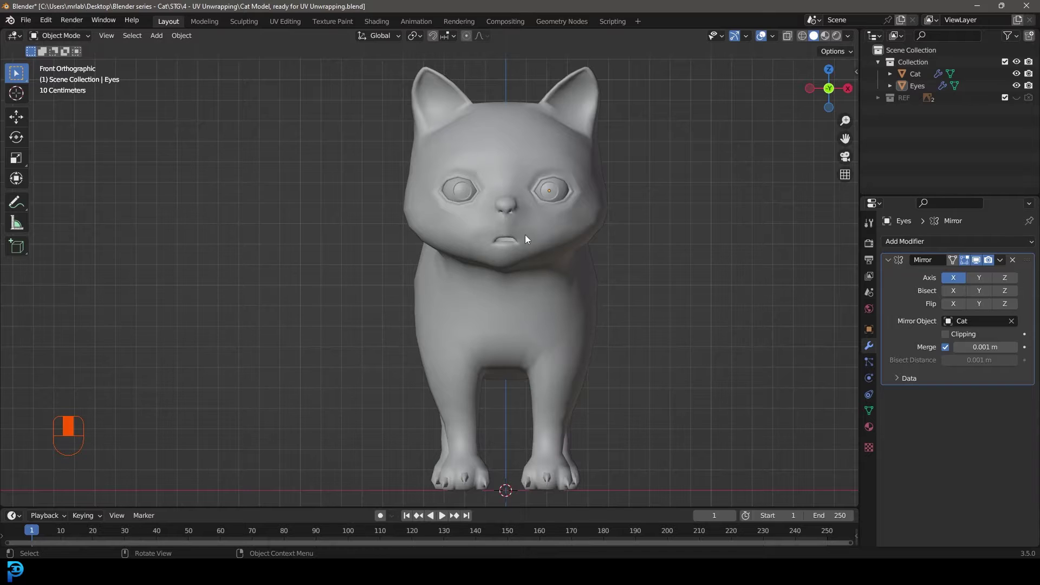
middle_click_drag(528, 253, 472, 275, "shift")
Select the cat's body and inspect its shape and wireframe, ending in Edit Mode.
left_click(506, 239)
key("Tab")
scroll(508, 237, "up", 3)
key("Tab")
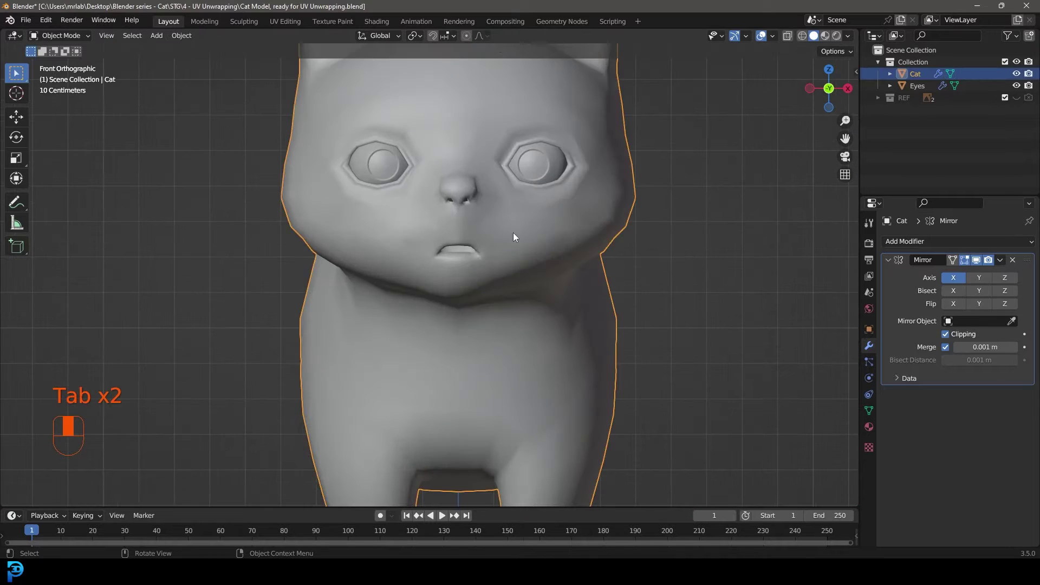
scroll(503, 257, "down", 1)
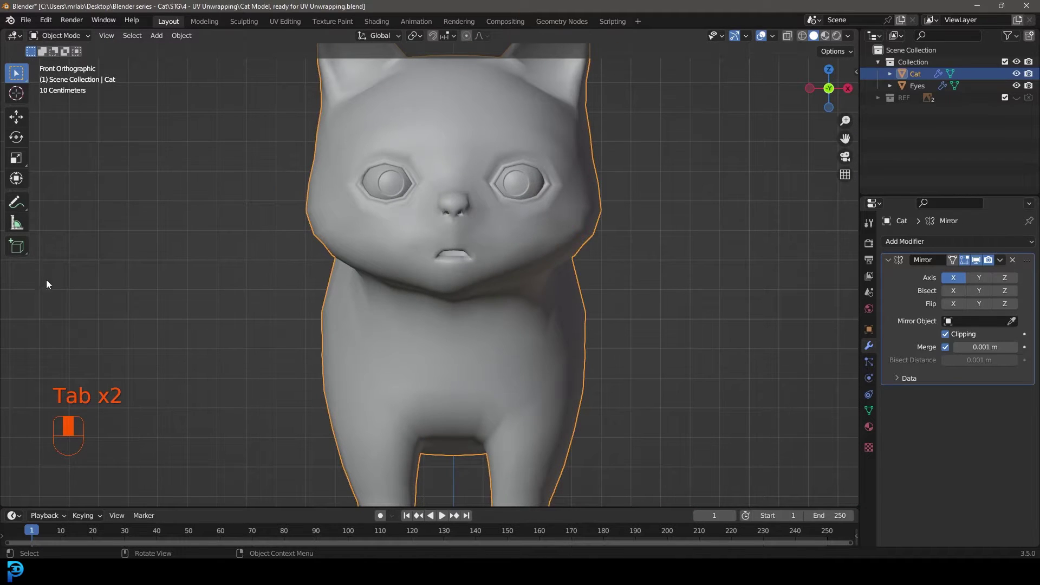
mouse_move(450, 249)
middle_mouse_down("shift")
mouse_move(418, 303)
mouse_move(449, 249)
mouse_move(435, 267)
mouse_move(402, 278)
mouse_move(404, 287)
mouse_move(446, 287)
mouse_move(443, 252)
middle_mouse_up("shift")
scroll(433, 311, "down", 2)
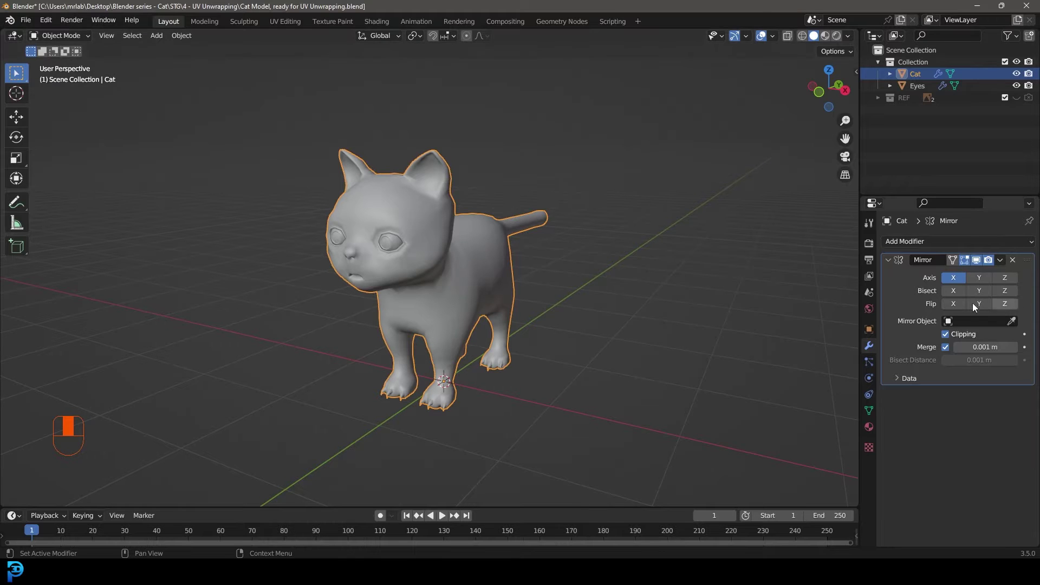
key("Tab")
middle_click_drag(728, 317, 691, 319)
scroll(691, 319, "up", 3)
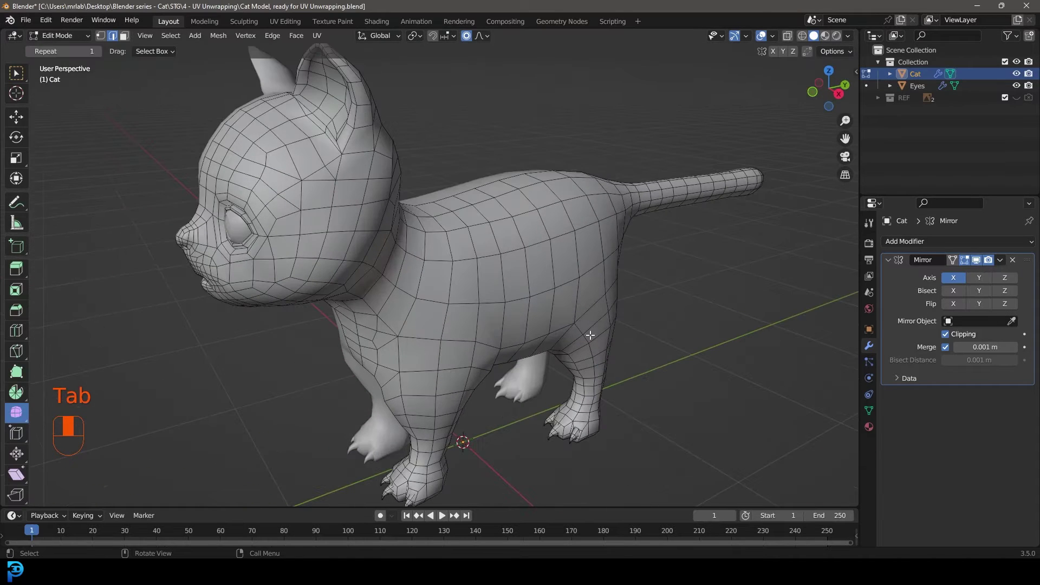
scroll(516, 232, "down", 5)
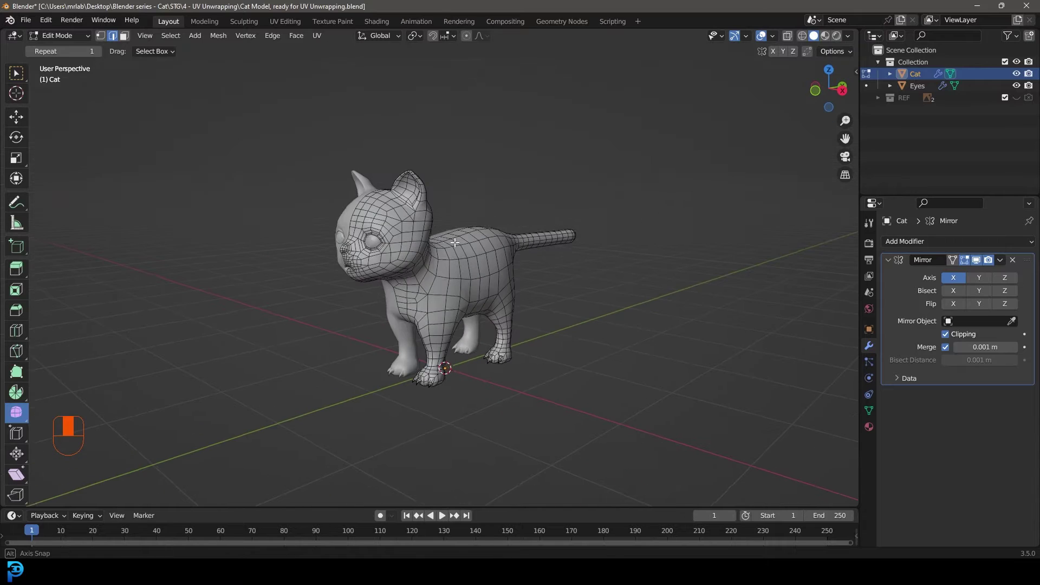
Switch to the UV Editing workspace and display the cat's modifier settings.
left_click(277, 21)
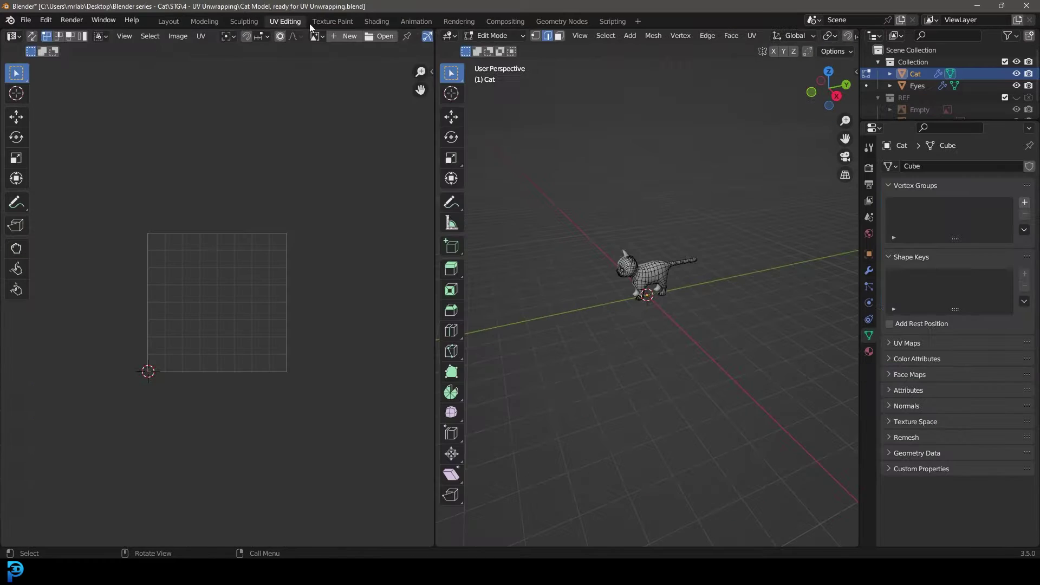
scroll(612, 267, "up", 8)
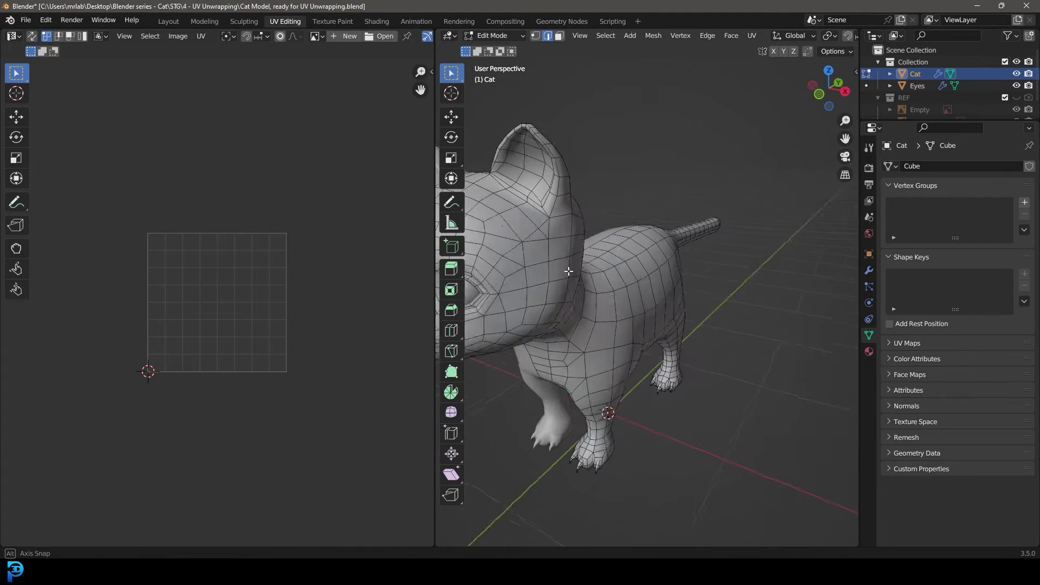
left_click(869, 270)
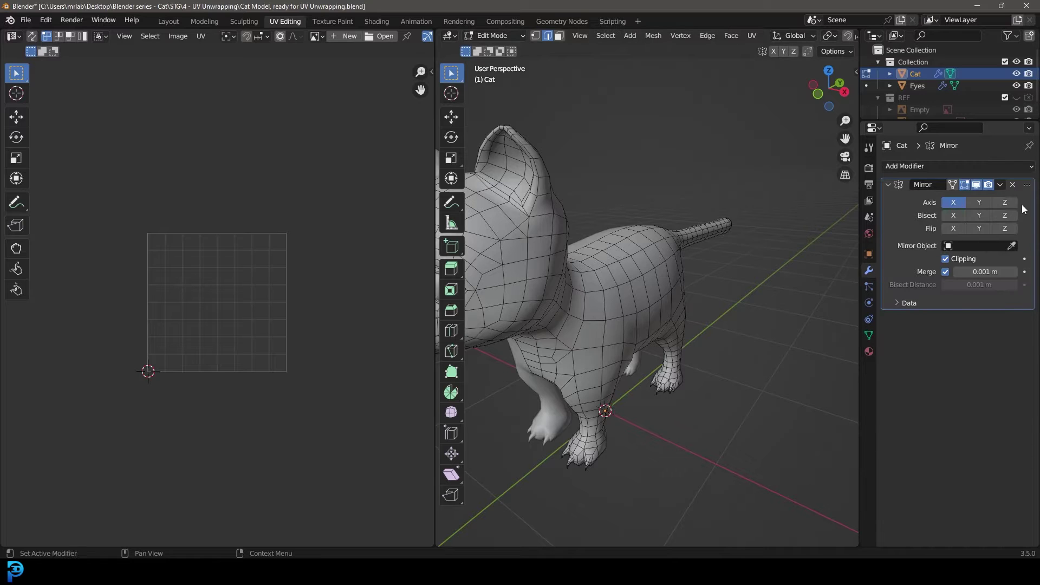
Mark a seam along the neck edge loop that separates the cat's head from its body.
scroll(650, 295, "down", 4)
middle_click_drag(607, 296, 671, 311)
middle_click_drag(672, 312, 651, 304)
scroll(582, 295, "up", 4)
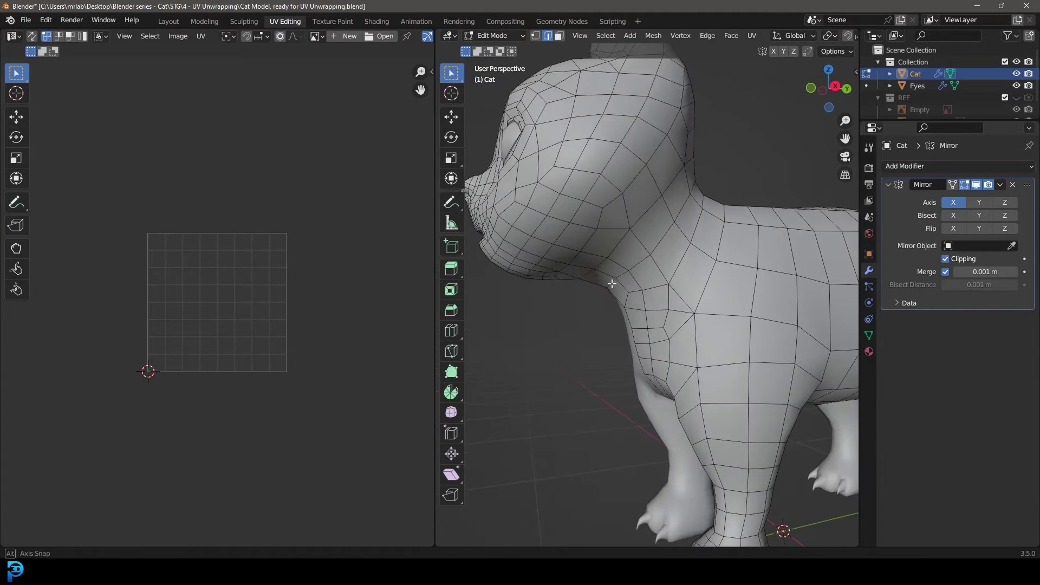
middle_click_drag(607, 227, 671, 282)
scroll(613, 278, "up", 4)
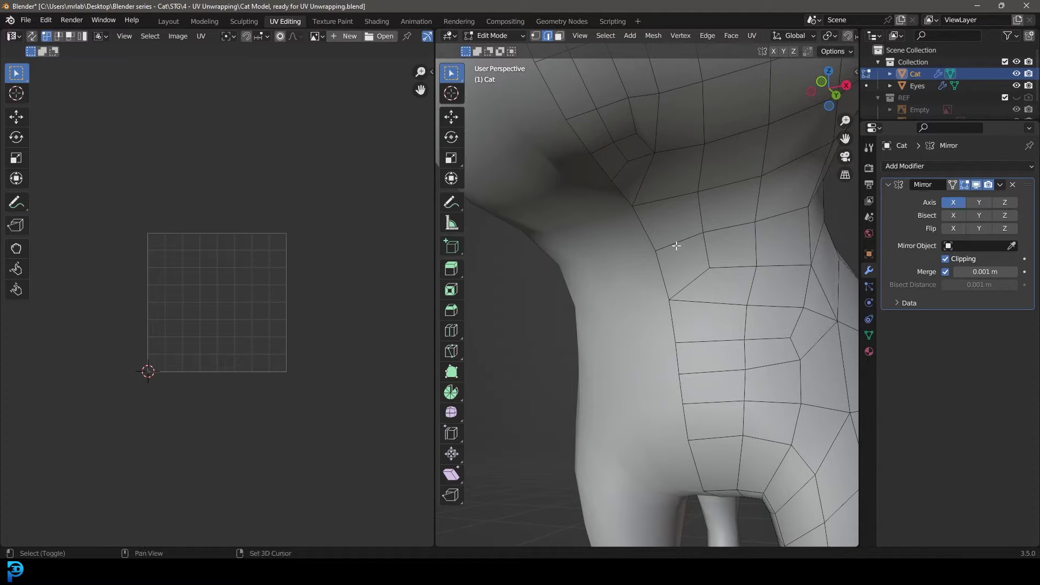
left_click(728, 226, "shift")
scroll(778, 222, "down", 6)
middle_click_drag(778, 223, 560, 321)
scroll(558, 321, "up", 1)
middle_click_drag(569, 281, 641, 291)
scroll(643, 291, "up", 1)
middle_click_drag(547, 360, 572, 340)
scroll(650, 282, "up", 2)
mouse_move(624, 269)
middle_mouse_down()
mouse_move(661, 254)
mouse_move(633, 254)
middle_mouse_up()
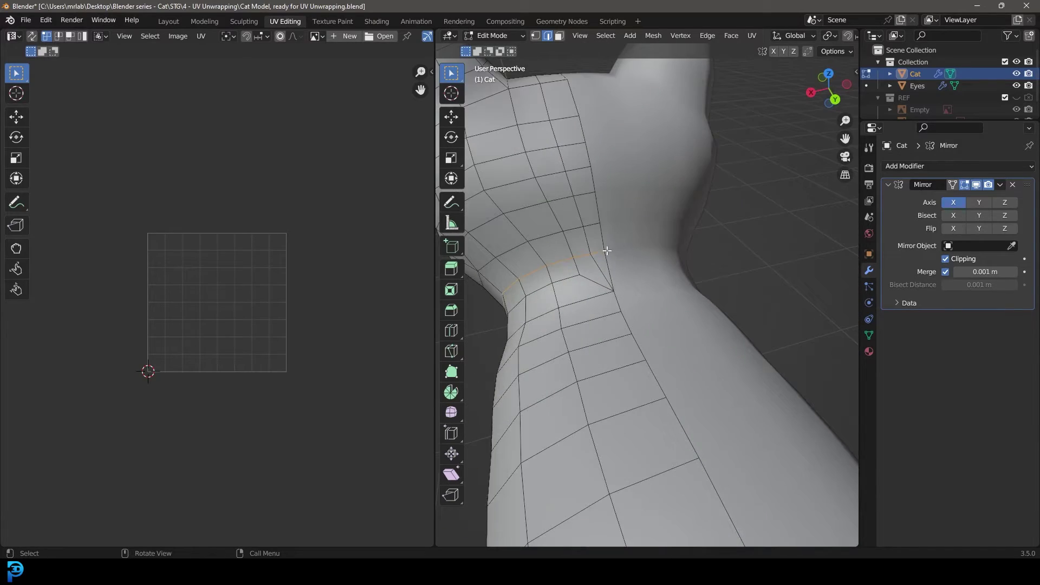
scroll(546, 282, "down", 4)
middle_click_drag(545, 282, 658, 306)
scroll(650, 265, "up", 5)
key("ctrl+e")
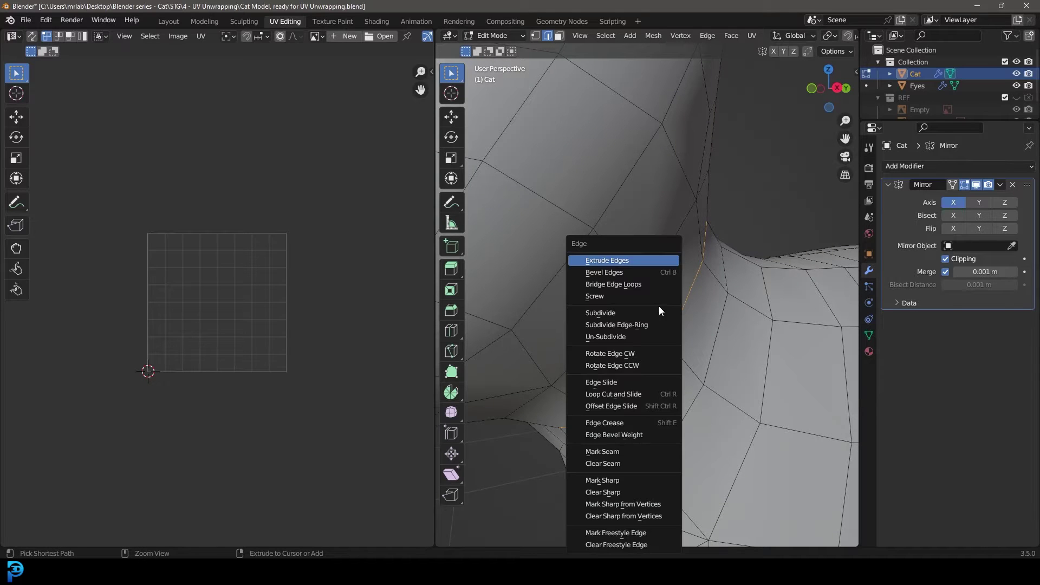
left_click(631, 450)
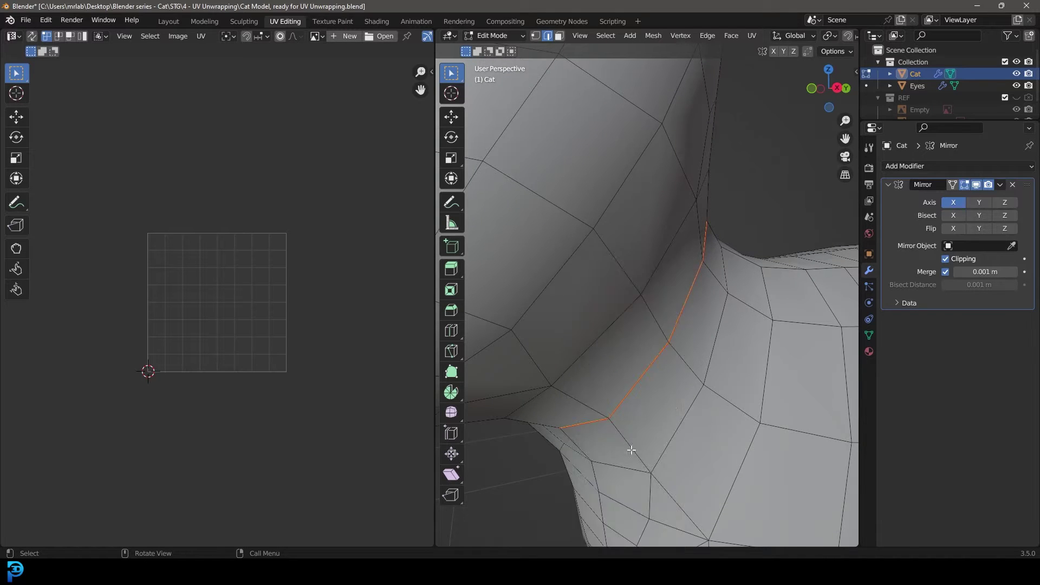
Hide the Eyes object in the viewport to expose the cat's eye sockets.
scroll(632, 449, "down", 4)
middle_click_drag(632, 449, 661, 277)
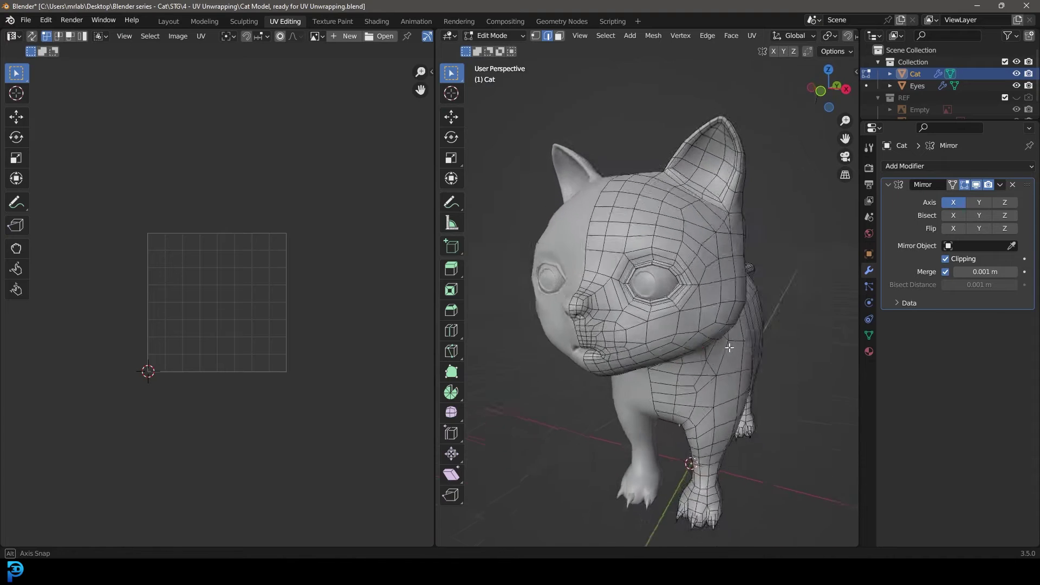
scroll(656, 276, "up", 6)
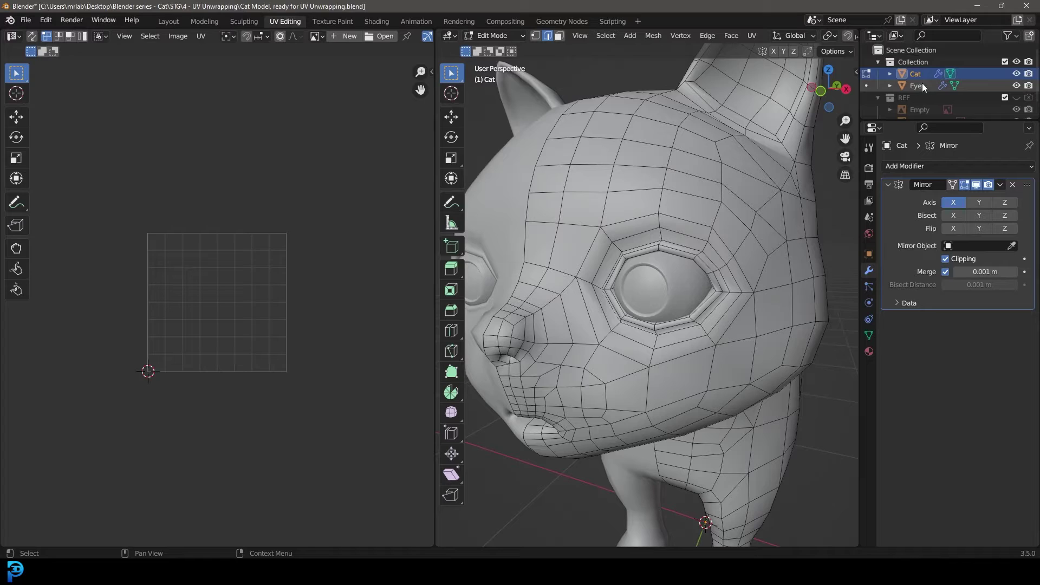
left_click(1016, 85)
Mark a seam along the edge loop around the outer rim of the cat's eye socket.
middle_click_drag(574, 282, 629, 280)
scroll(629, 280, "up", 4)
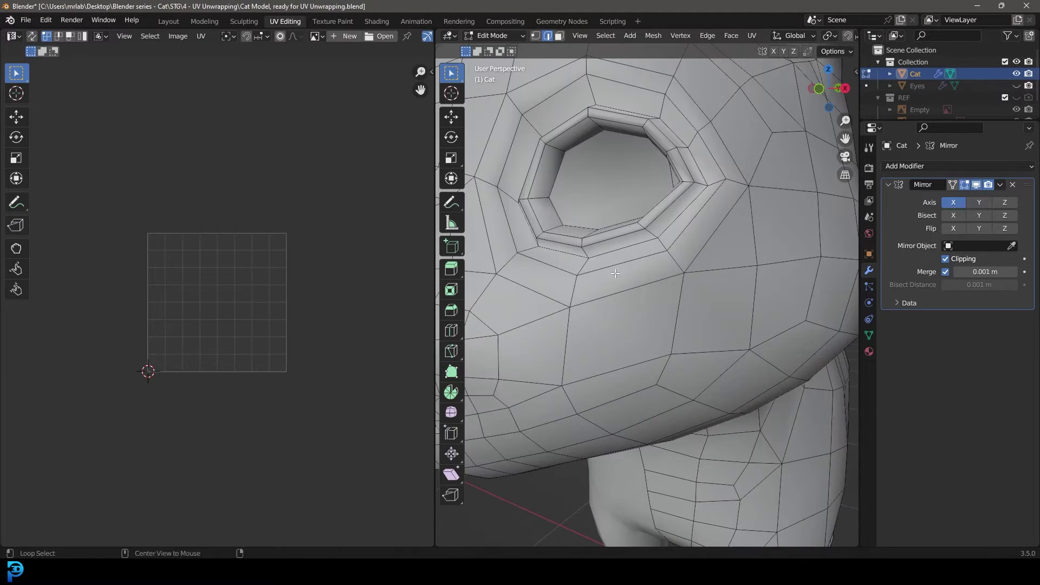
middle_click_drag(589, 226, 669, 290)
scroll(668, 290, "up", 2)
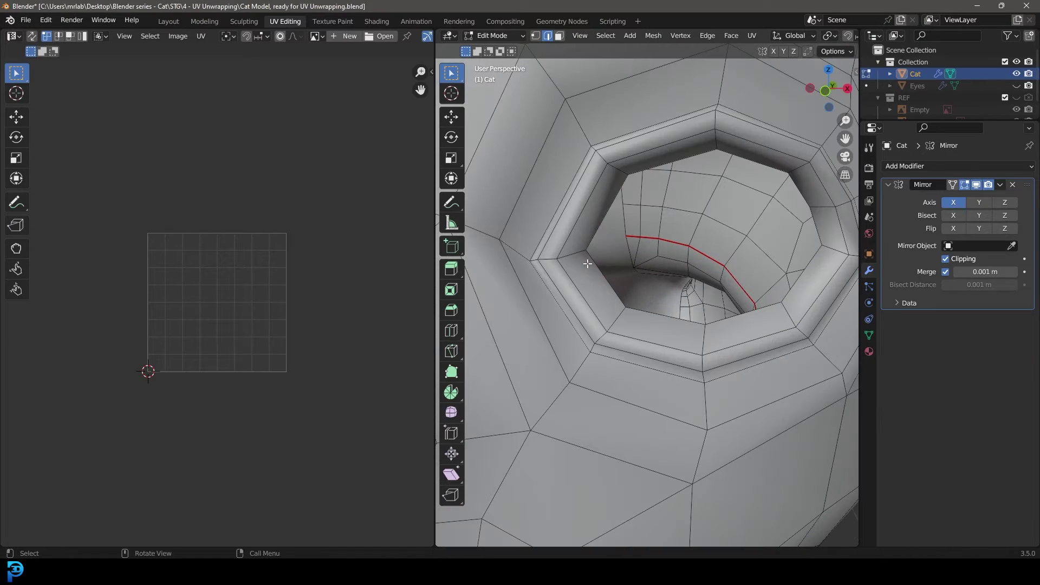
left_click(548, 221, "alt+shift")
scroll(558, 228, "down", 7)
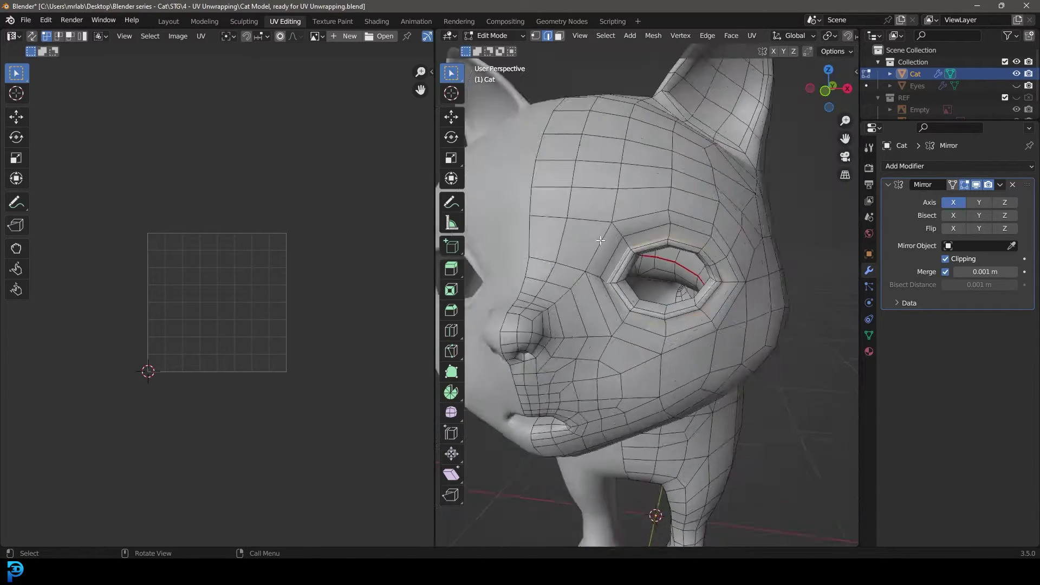
middle_click_drag(663, 268, 606, 293)
scroll(607, 293, "up", 6)
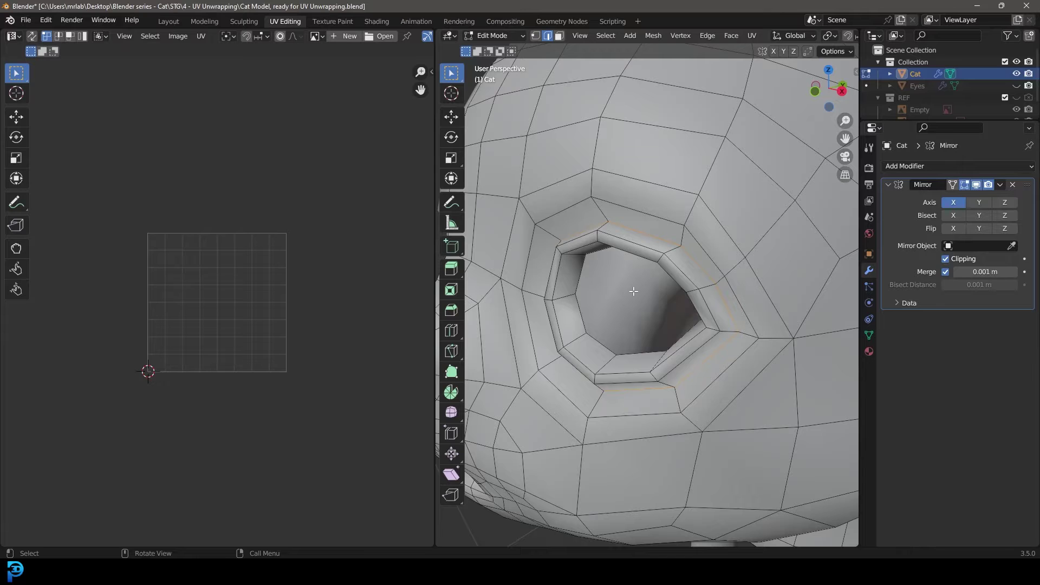
key("ctrl+e")
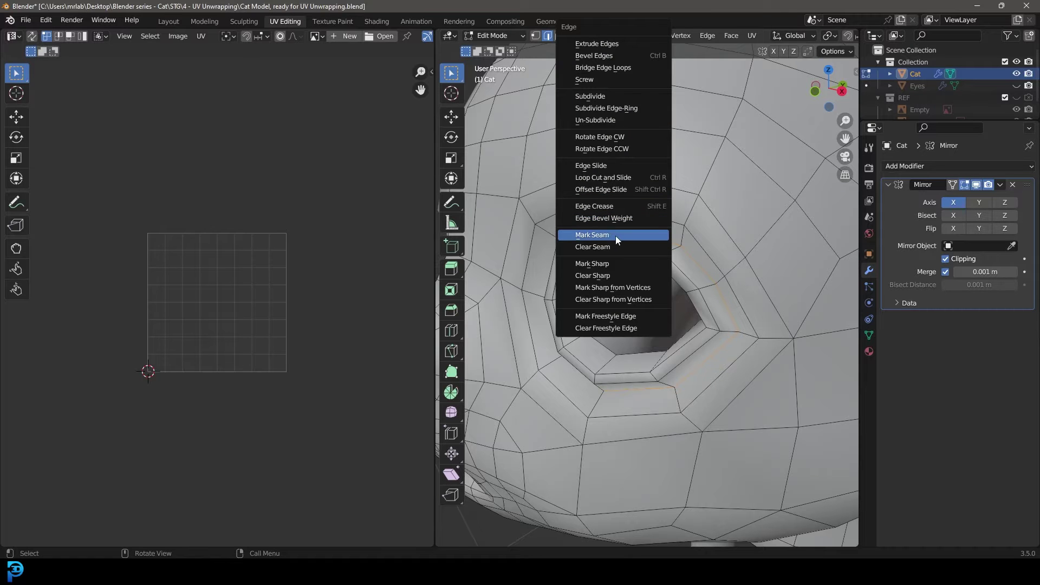
left_click(619, 235)
Mark a seam along the edge loop surrounding the cat's mouth, from the upper lip to below the lower lip.
scroll(619, 236, "down", 6)
middle_click_drag(619, 236, 657, 290)
scroll(657, 289, "up", 4)
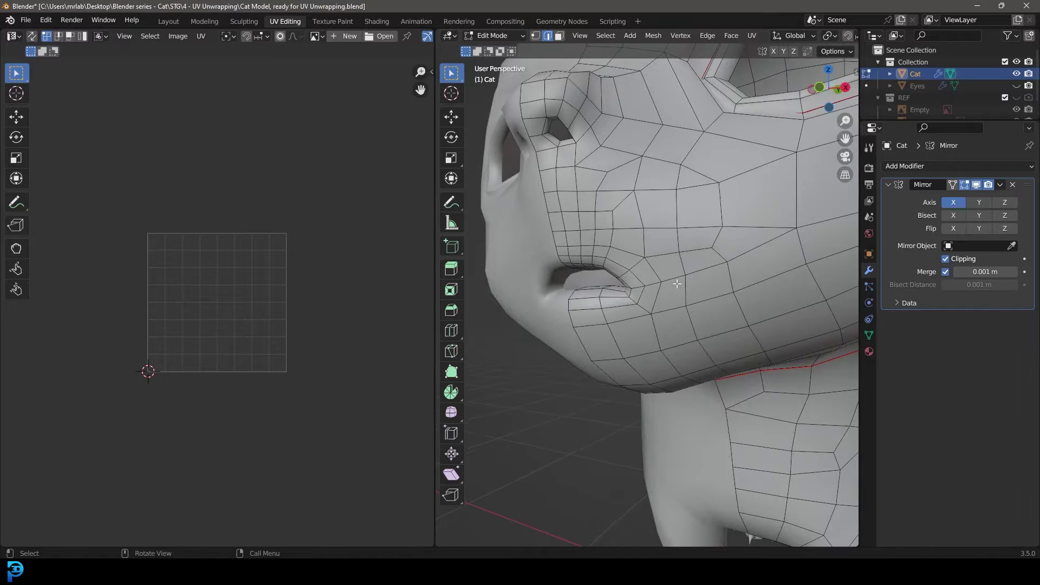
scroll(623, 248, "up", 2)
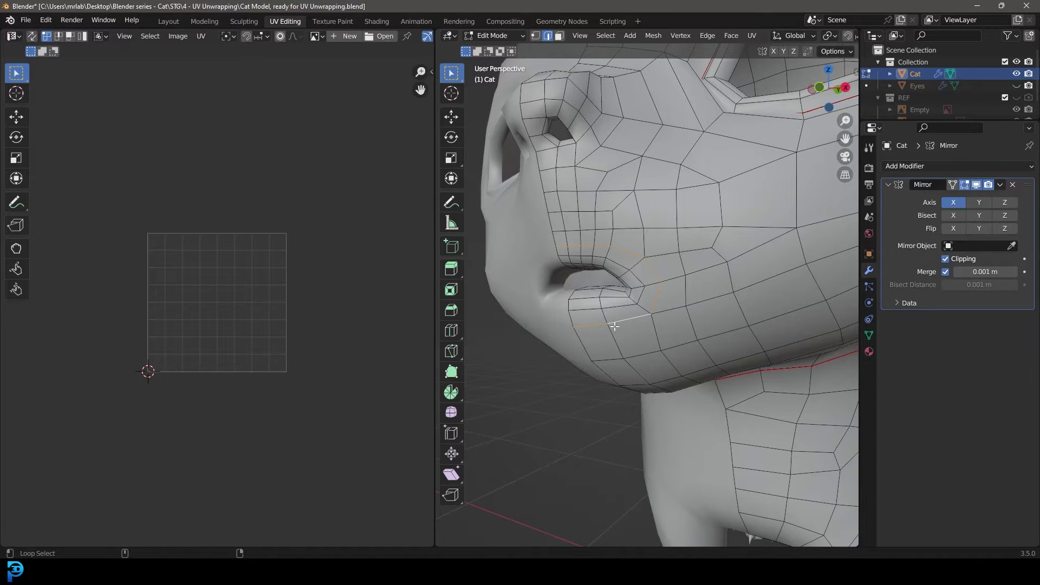
scroll(614, 326, "up", 3)
scroll(541, 247, "down", 3)
scroll(640, 275, "up", 3)
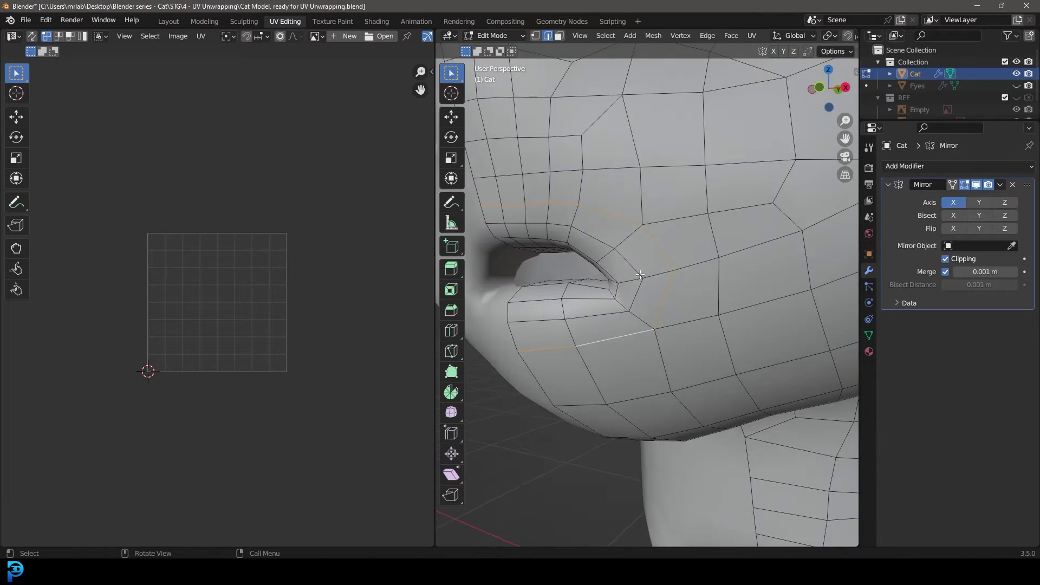
middle_click_drag(479, 206, 607, 194)
middle_click_drag(530, 332, 575, 321)
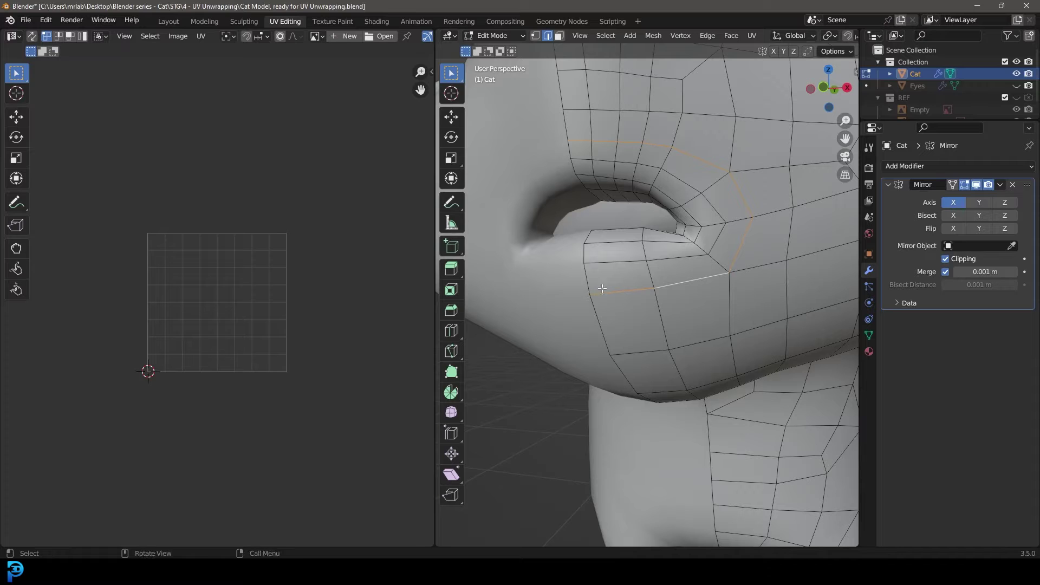
key("ctrl+e")
left_click(632, 243)
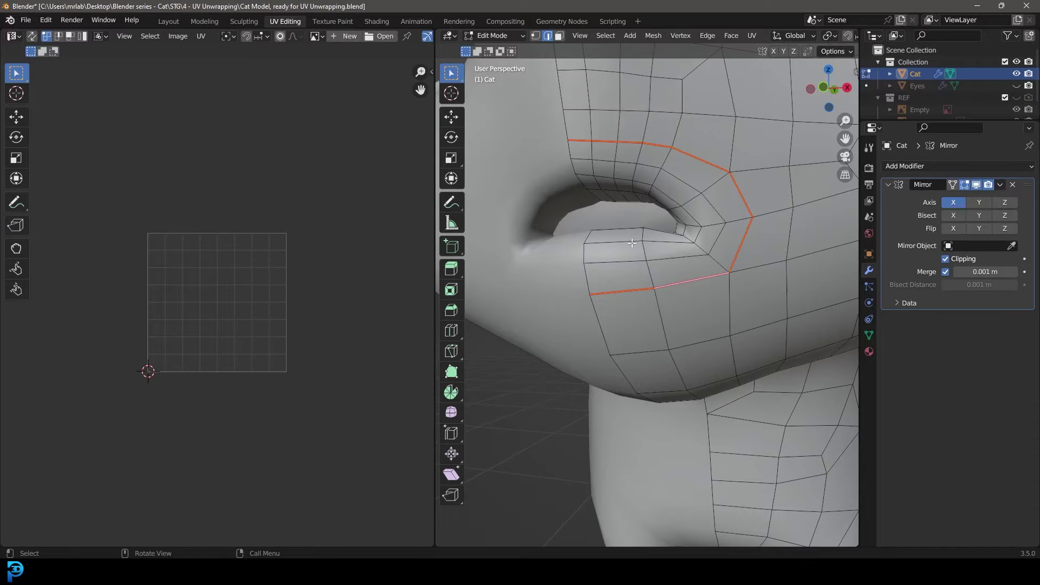
Mark a seam along the edge loop surrounding the cat's nose.
scroll(637, 251, "down", 5)
scroll(637, 251, "up", 6)
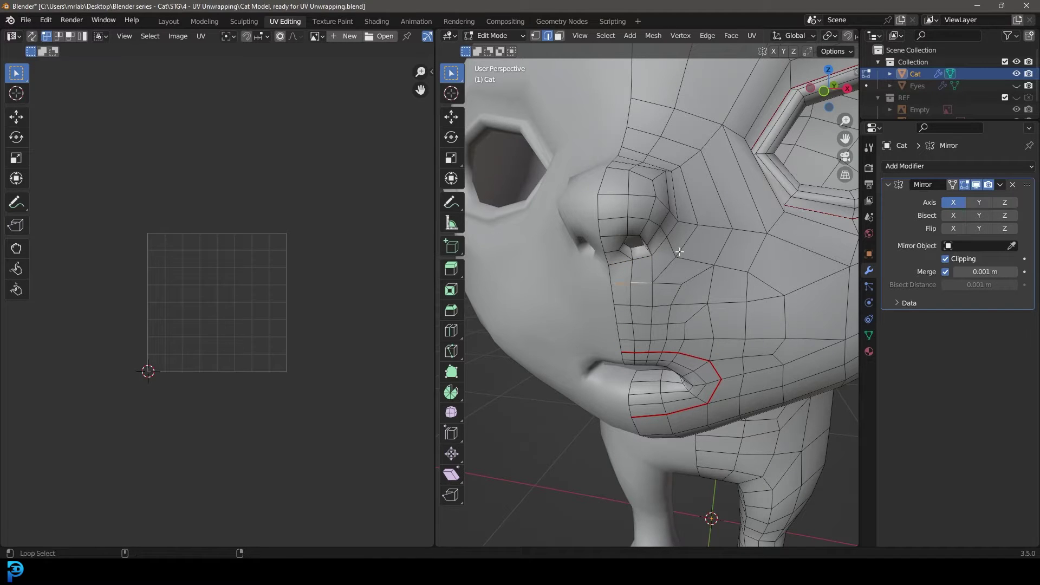
left_click(687, 235, "alt")
mouse_move(687, 236)
middle_mouse_down()
mouse_move(672, 234)
mouse_move(680, 234)
middle_mouse_up()
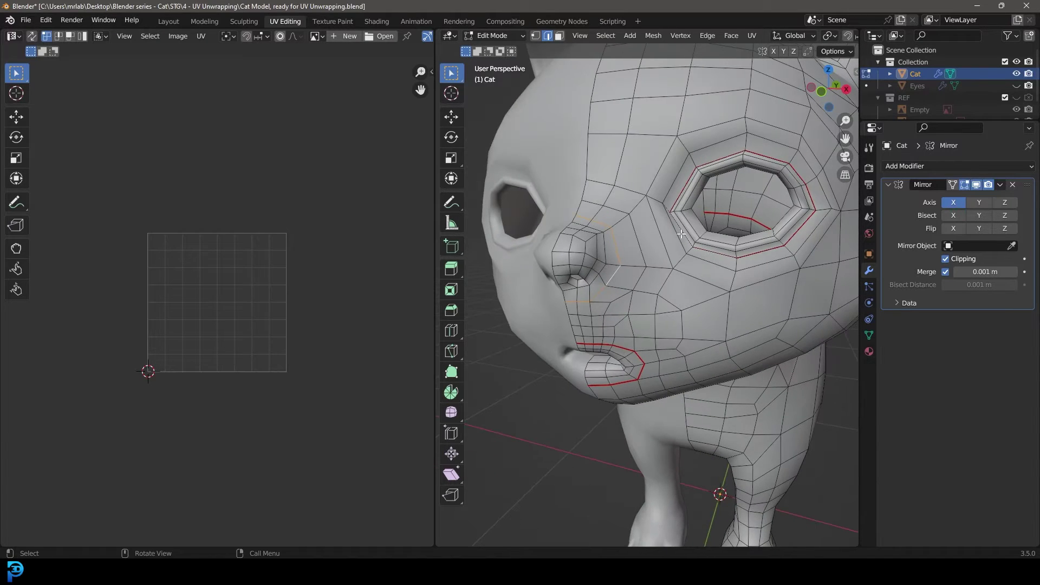
key("ctrl+e")
left_click(630, 233)
Mark a seam along the edges around the base of the cat's ear.
scroll(681, 260, "down", 4)
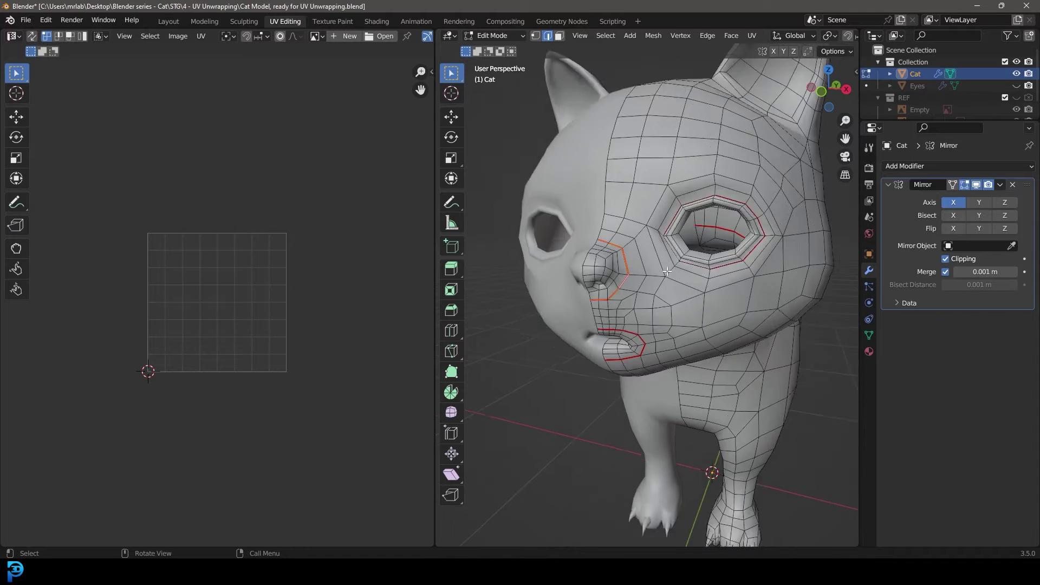
mouse_move(677, 269)
middle_mouse_down()
mouse_move(684, 261)
mouse_move(666, 269)
middle_mouse_up()
scroll(650, 277, "up", 5)
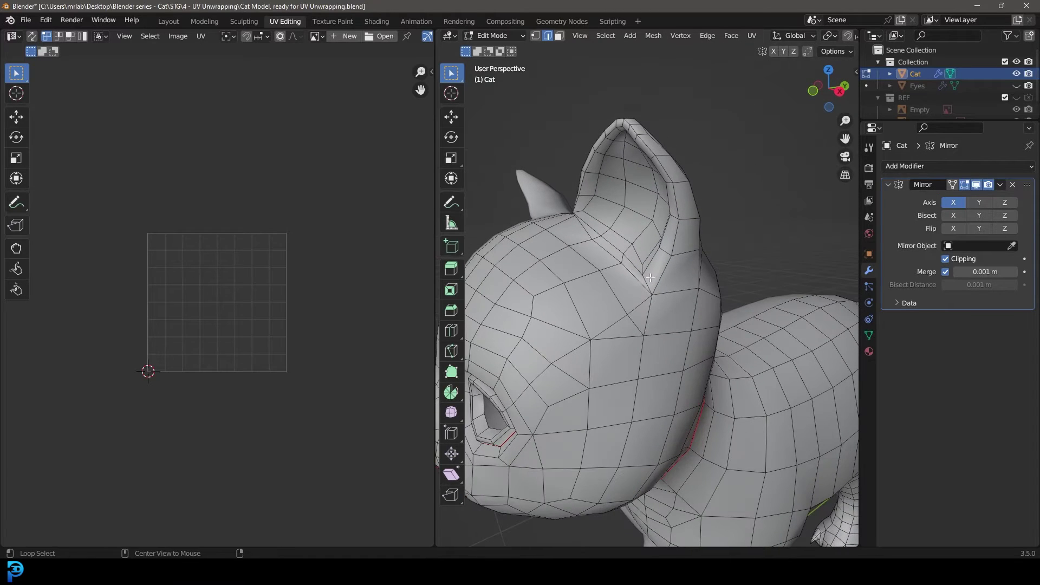
scroll(581, 264, "up", 3)
middle_click_drag(633, 281, 673, 335)
key("ctrl+e")
left_click(571, 291)
Mark a seam along the edge loop running up and over the ear's rim, joining the base seam at both ends.
scroll(673, 335, "up", 1)
left_click(648, 365)
left_click(671, 299, "shift")
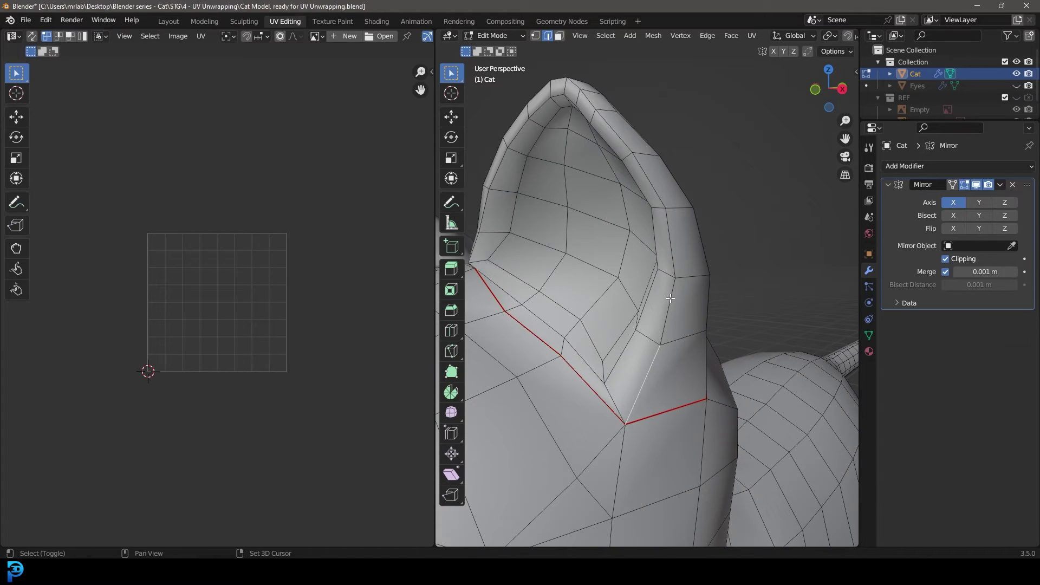
left_click(671, 258, "alt+shift")
scroll(647, 271, "down", 4)
middle_click_drag(630, 279, 719, 291)
scroll(574, 305, "up", 3)
middle_click_drag(628, 308, 560, 317)
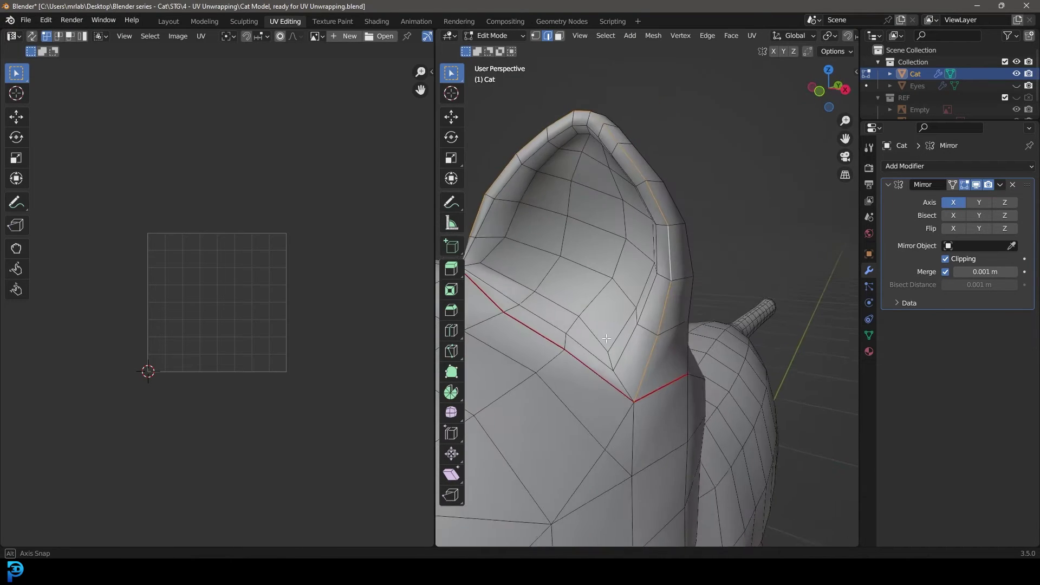
scroll(630, 456, "up", 3)
key("z")
left_click(529, 477)
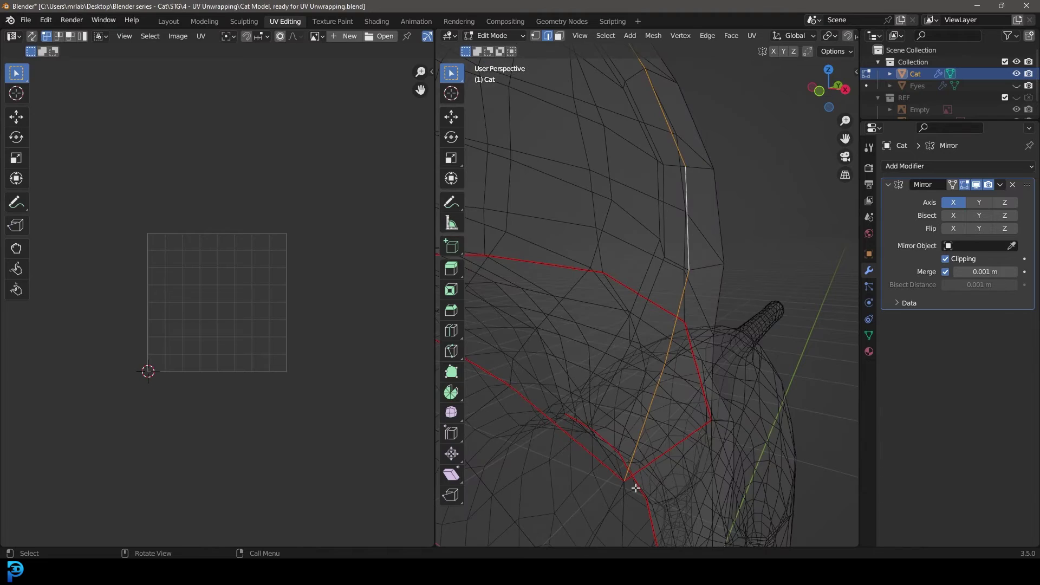
mouse_move(632, 485)
middle_mouse_down()
mouse_move(585, 383)
mouse_move(740, 276)
middle_mouse_up()
middle_click_drag(596, 250, 684, 255)
middle_click_drag(569, 288, 638, 238, "shift")
scroll(638, 239, "up", 1)
key("z")
left_click(725, 238)
scroll(664, 351, "up", 1)
scroll(655, 352, "up", 1)
scroll(615, 381, "down", 2)
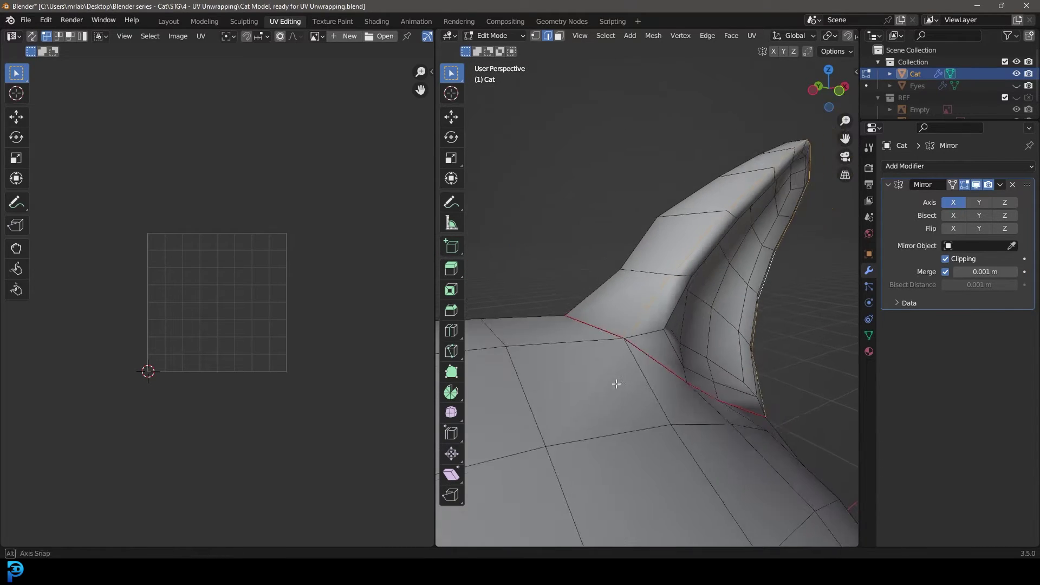
middle_click_drag(616, 383, 590, 391)
scroll(574, 370, "up", 2)
key("ctrl+e")
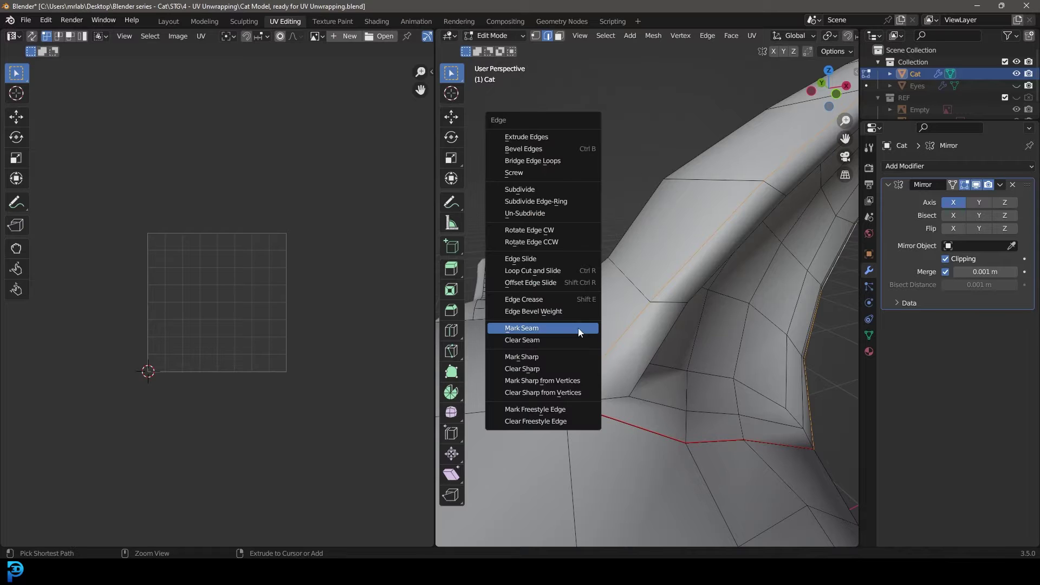
left_click(538, 329)
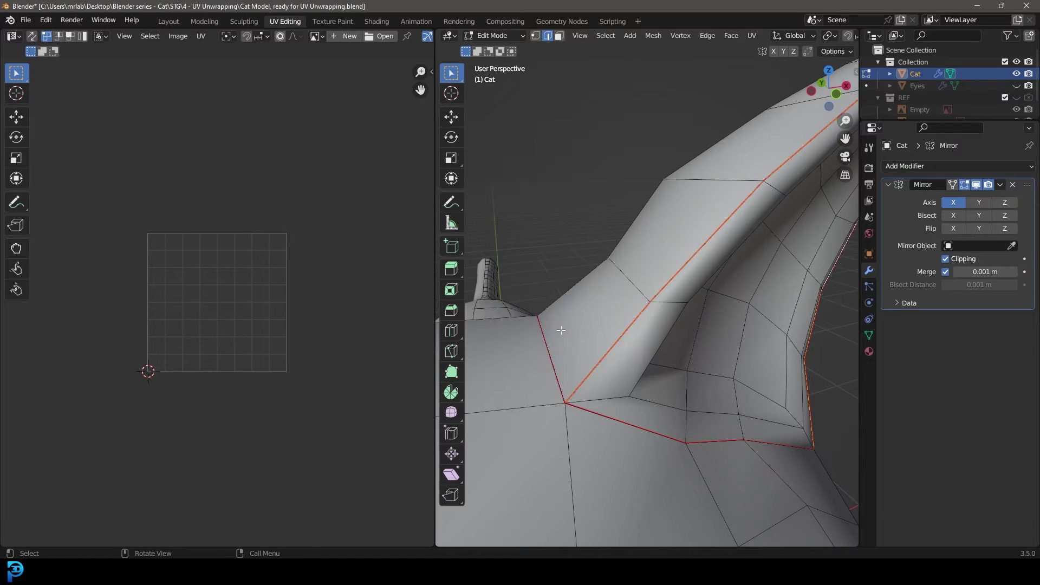
Circle-select most of the head's faces, including the ear, in the wireframe right orthographic view.
middle_click_drag(549, 328, 566, 345)
scroll(601, 362, "down", 4)
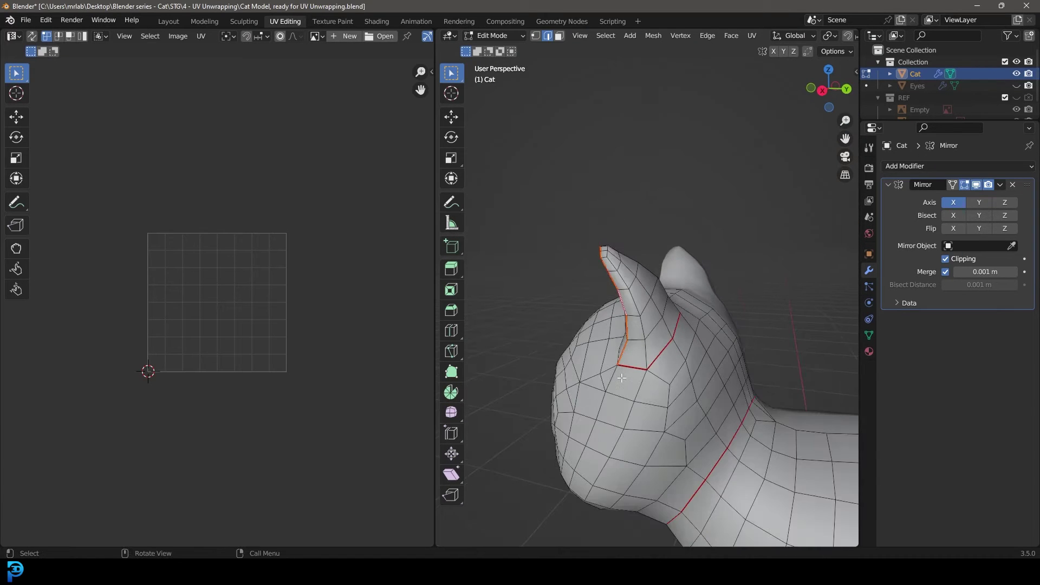
key("KP_3")
key("z")
left_click(588, 287)
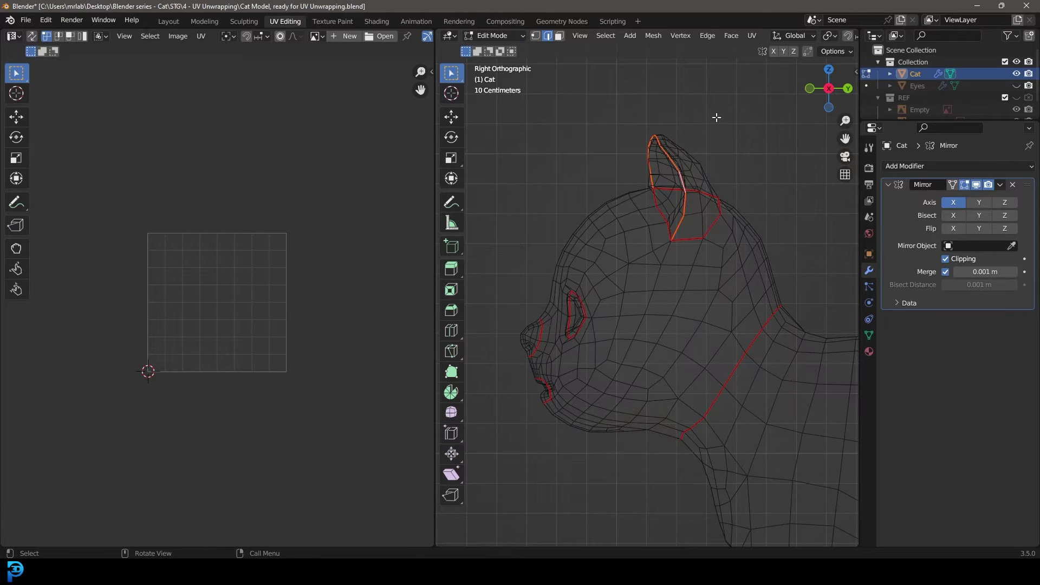
left_click(560, 35)
scroll(599, 151, "down", 1)
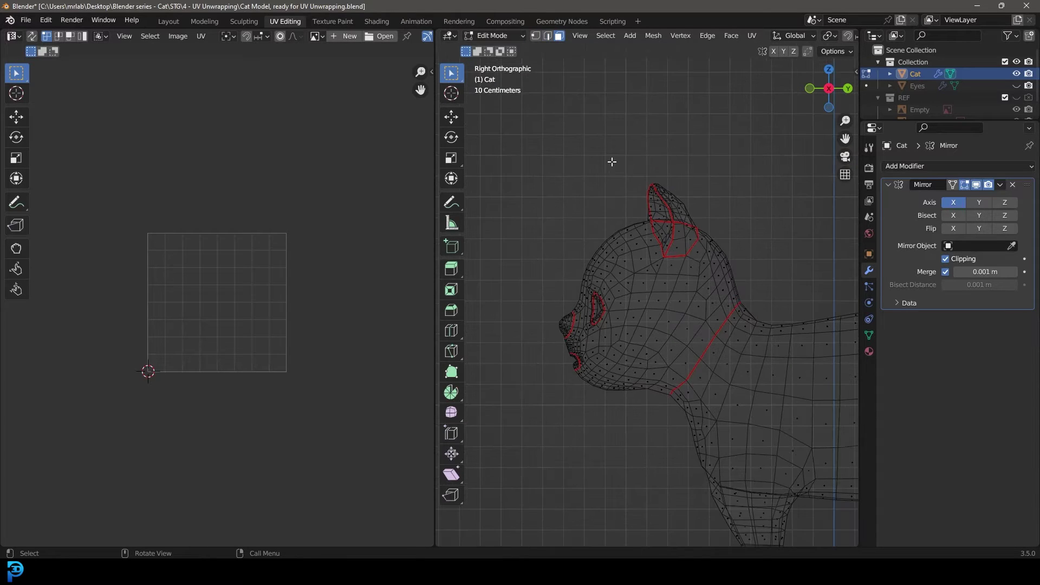
key("c")
mouse_move(690, 150)
left_mouse_down()
mouse_move(529, 385)
mouse_move(720, 168)
mouse_move(594, 333)
left_mouse_up()
right_click(595, 333)
scroll(653, 323, "up", 2)
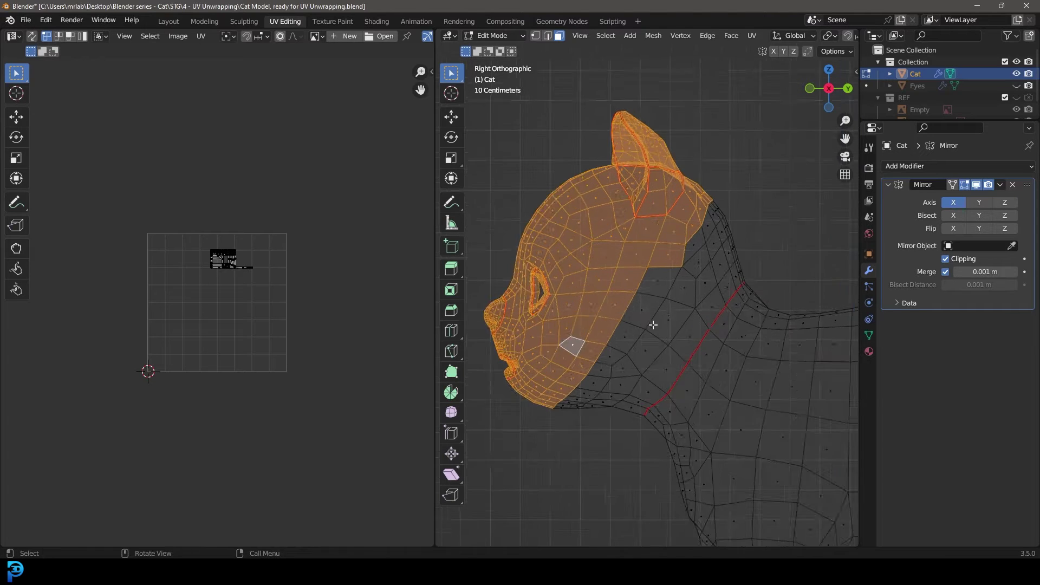
Grow the selection and extend it to all linked faces of the head up to the neck seam.
key("ctrl+KP_Add")
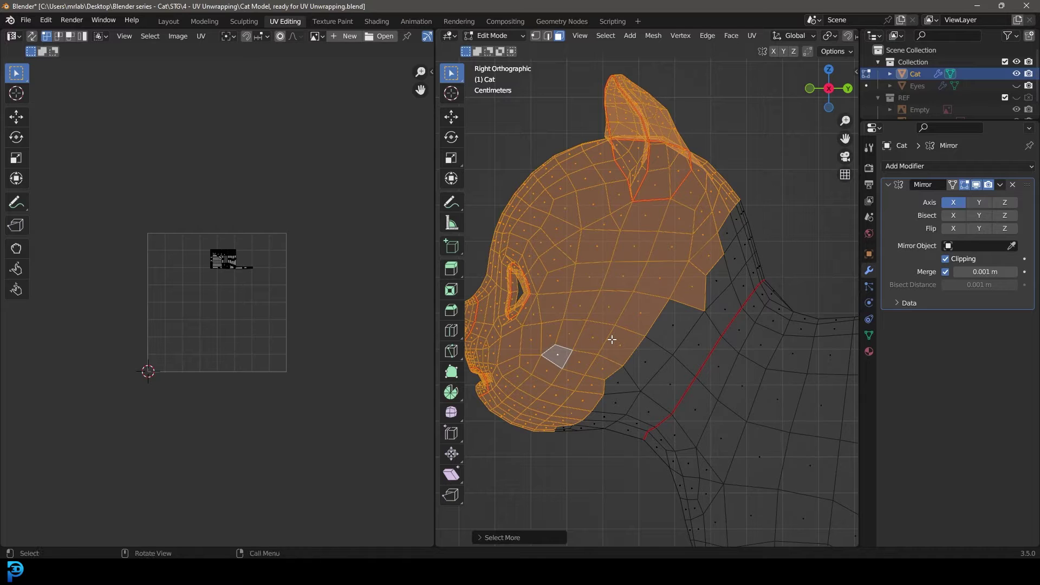
key("ctrl+l")
middle_click_drag(615, 332, 619, 326, "shift")
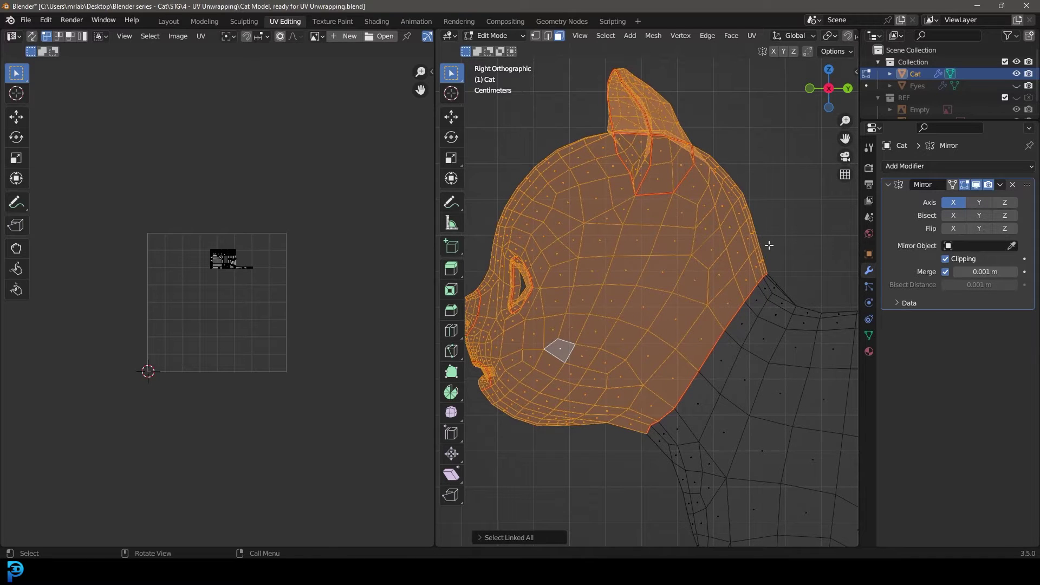
middle_click_drag(745, 304, 781, 292)
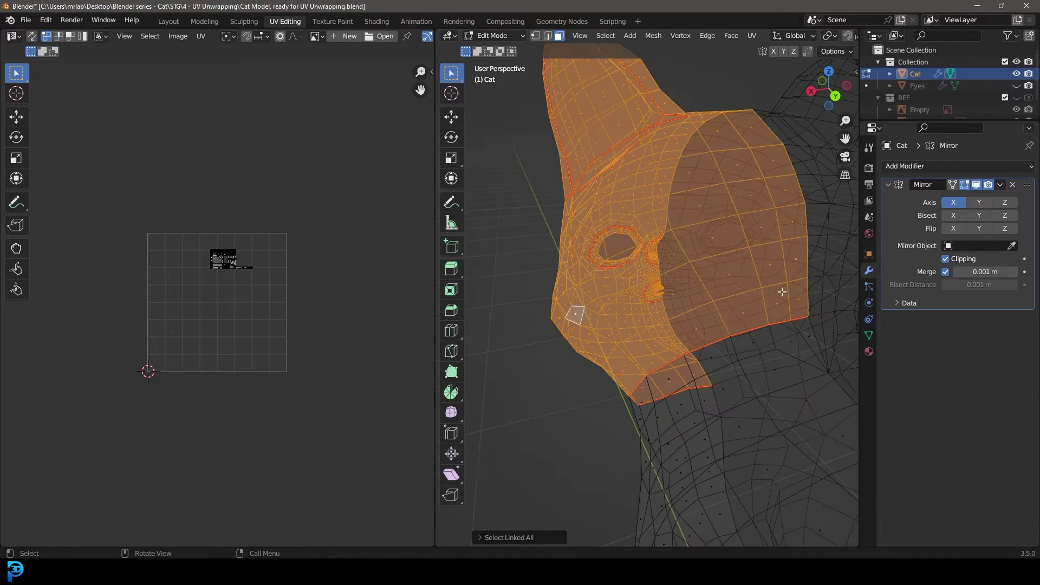
middle_click_drag(637, 320, 773, 267)
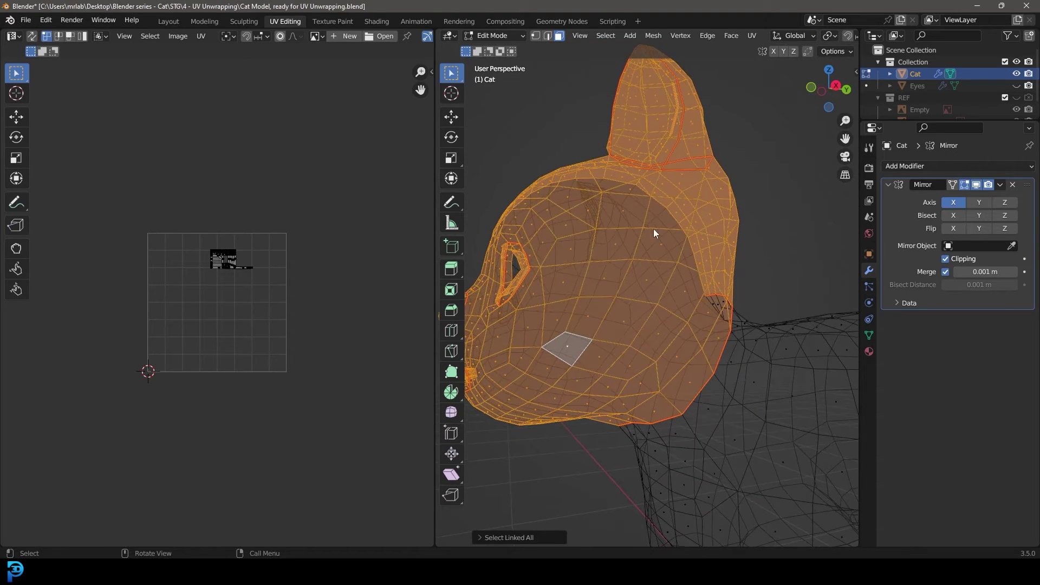
Unwrap the selected head faces and fit the resulting islands in the UV view.
key("alt+z")
scroll(715, 236, "down", 3)
middle_click_drag(706, 245, 691, 263)
key("u")
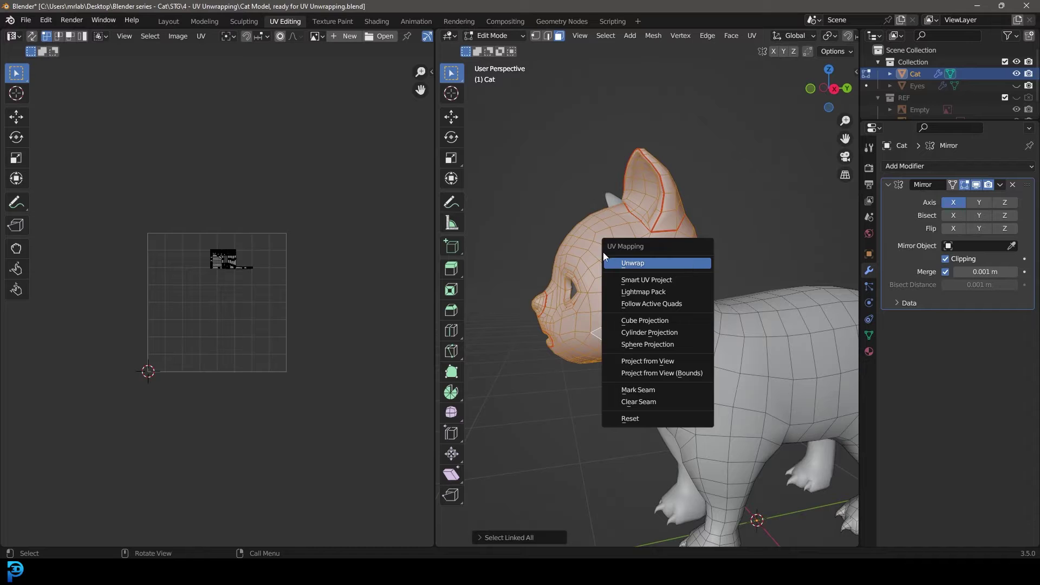
left_click(632, 264)
key("Home")
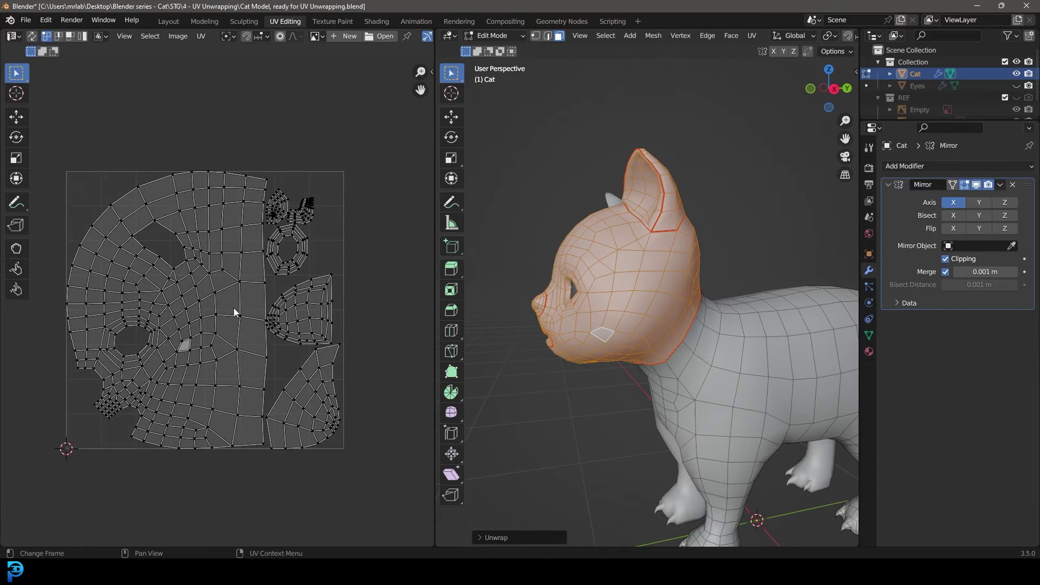
Scale all head UV islands down to about a third of the UV square and move them into its upper-left area.
scroll(235, 235, "up", 4)
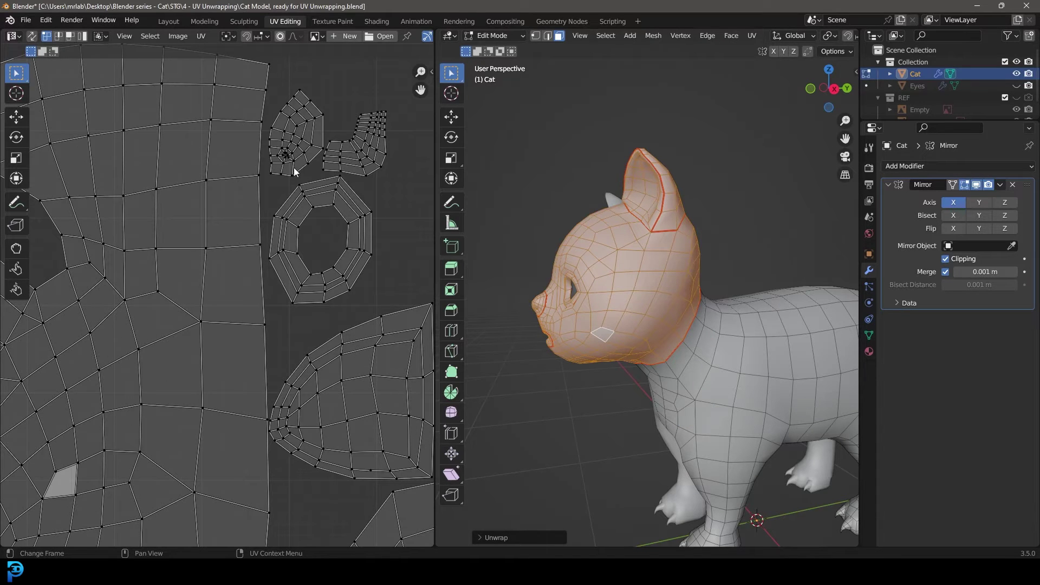
scroll(274, 163, "up", 2)
scroll(198, 341, "down", 9)
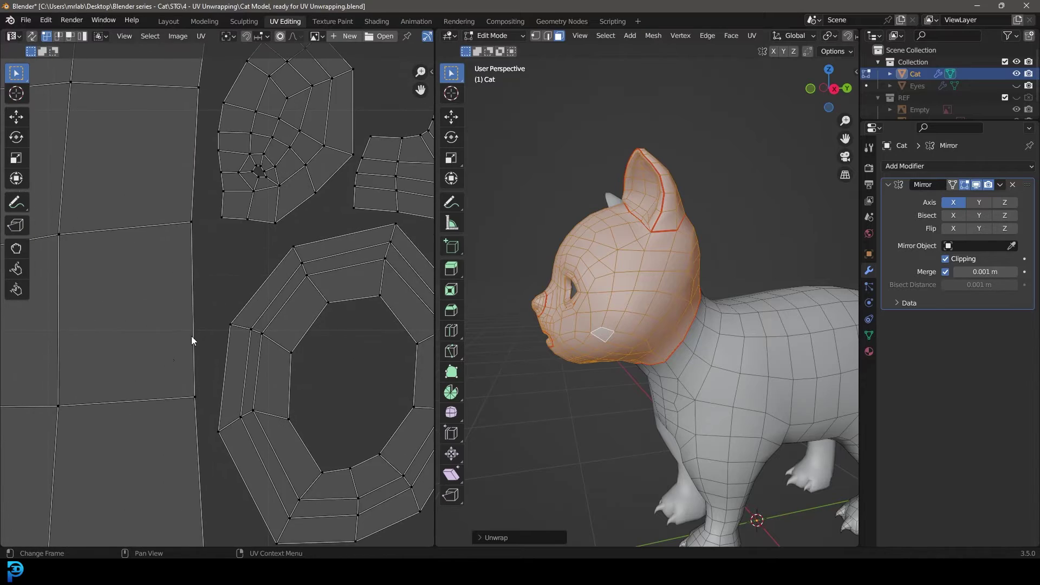
scroll(250, 325, "up", 2)
key("a")
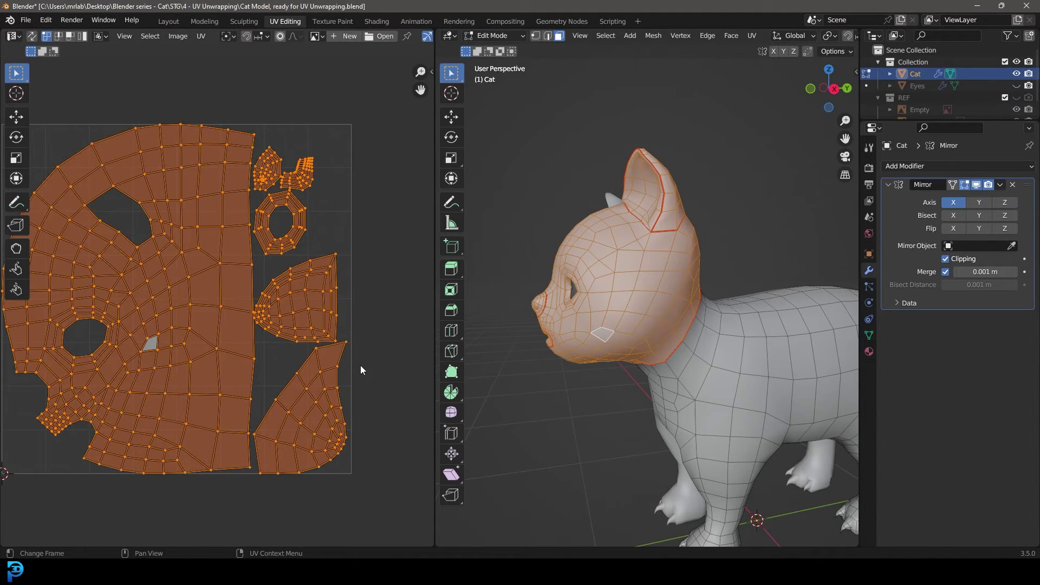
scroll(361, 366, "down", 2)
key("s")
left_click(236, 378)
middle_click_drag(217, 374, 301, 413)
key("g")
left_click(210, 329)
Hide the unwrapped head faces so that only the cat's body is displayed.
middle_click_drag(671, 304, 618, 268)
scroll(663, 304, "down", 1)
scroll(607, 244, "up", 4)
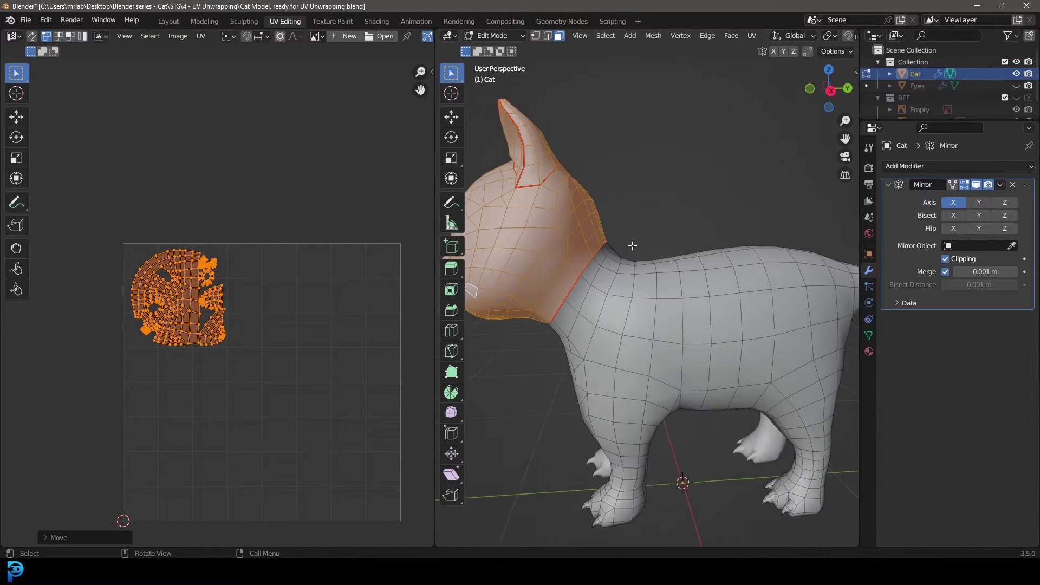
key("h")
Select the edge loop around the top of the cat's front leg, checking its full path in wireframe.
scroll(590, 238, "down", 3)
middle_click_drag(580, 239, 603, 265)
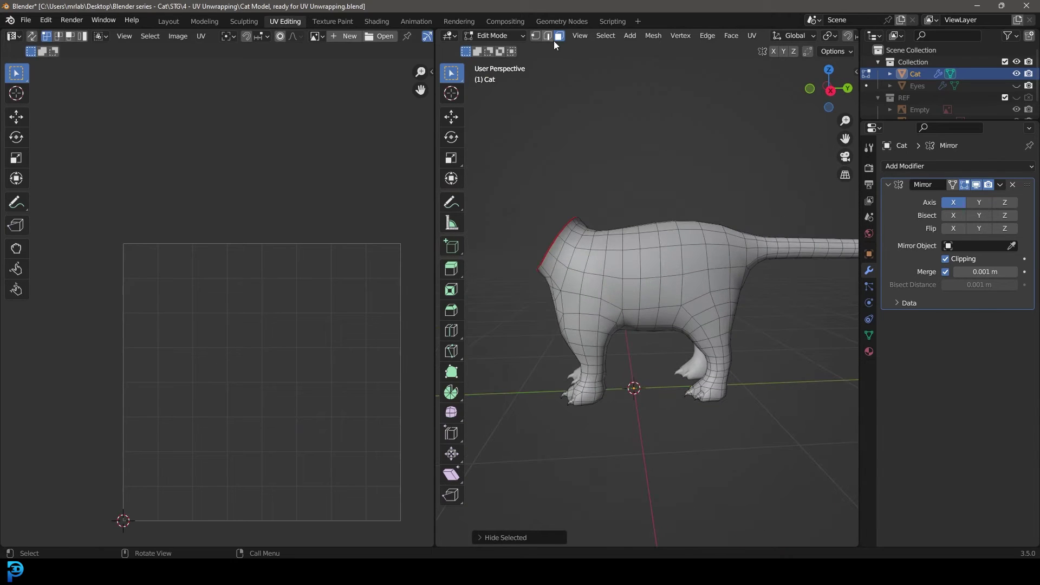
middle_click_drag(657, 237, 627, 288)
scroll(627, 288, "up", 6)
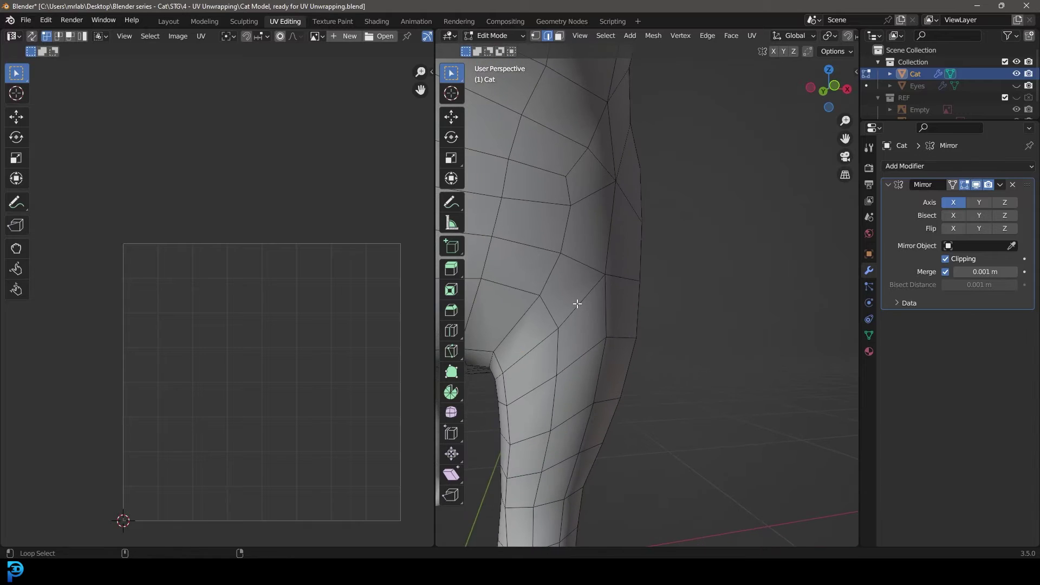
key("z")
left_click(545, 297)
scroll(616, 307, "down", 5)
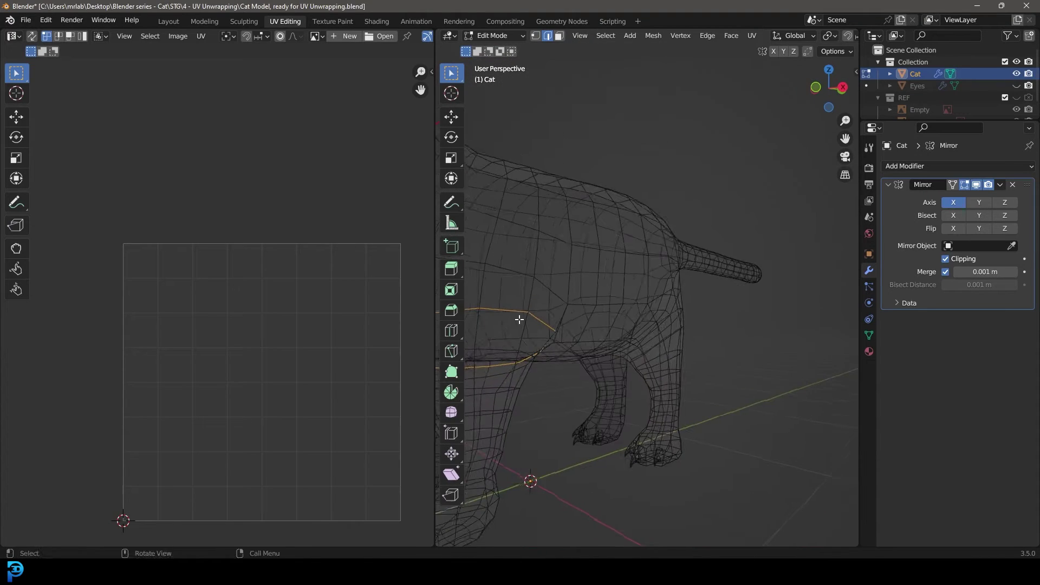
key("z")
left_click(660, 320)
scroll(575, 347, "up", 8)
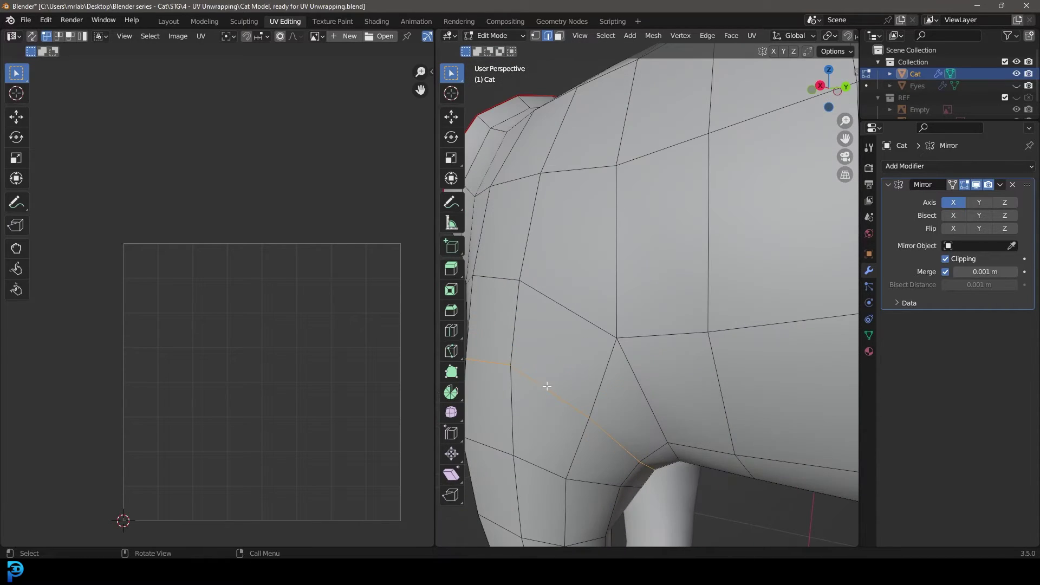
scroll(547, 386, "down", 4)
scroll(606, 423, "up", 3)
middle_click_drag(617, 434, 459, 360)
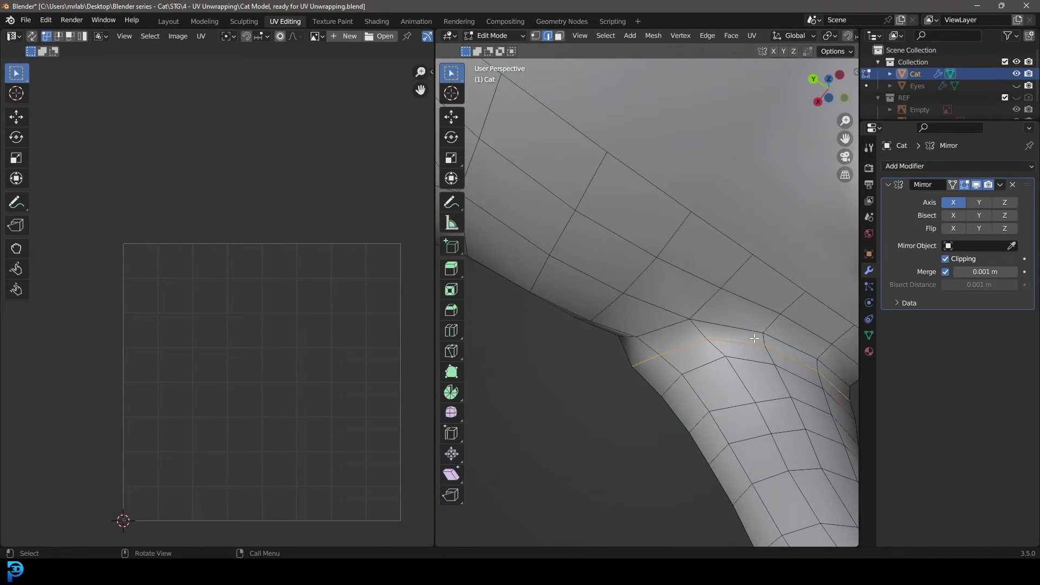
mouse_move(754, 338)
middle_mouse_down()
mouse_move(666, 348)
mouse_move(756, 307)
mouse_move(724, 325)
mouse_move(598, 292)
mouse_move(608, 307)
middle_mouse_up()
key("z")
left_click(589, 320)
scroll(723, 263, "down", 5)
mouse_move(723, 264)
middle_mouse_down()
mouse_move(629, 290)
mouse_move(550, 295)
mouse_move(626, 320)
mouse_move(545, 322)
middle_mouse_up()
middle_click_drag(601, 343, 628, 353)
middle_click_drag(628, 353, 640, 261, "shift")
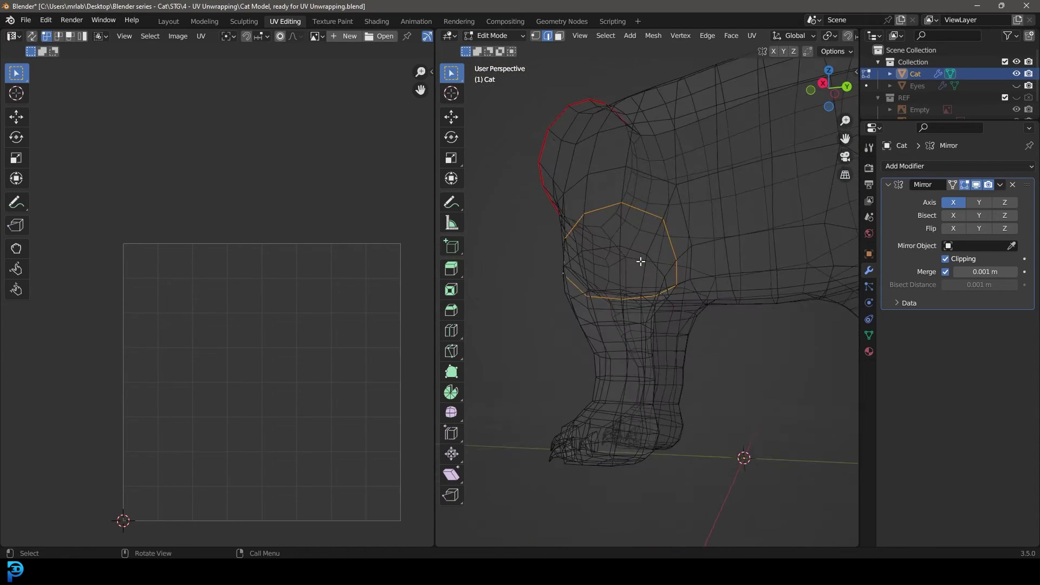
Add the line of edges running down the back of the front leg to the paw to the selection.
key("z")
left_click(704, 262)
mouse_move(704, 262)
middle_mouse_down()
mouse_move(626, 292)
mouse_move(525, 266)
middle_mouse_up()
scroll(644, 265, "up", 3)
middle_click_drag(645, 265, 647, 198, "shift")
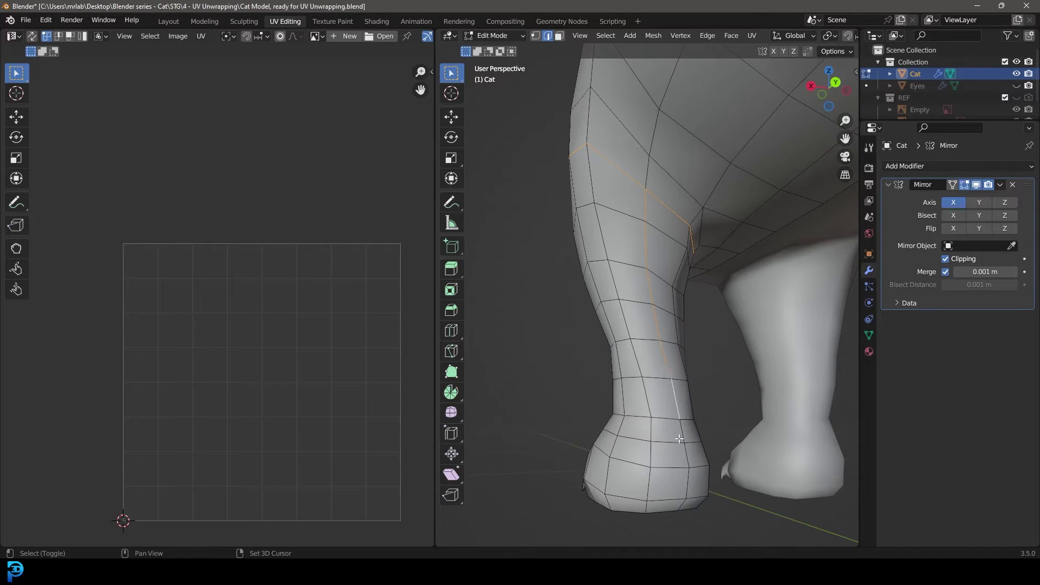
mouse_move(690, 481)
middle_mouse_down()
mouse_move(665, 274)
mouse_move(649, 253)
mouse_move(711, 269)
mouse_move(710, 370)
middle_mouse_up()
key("shift+z")
mouse_move(611, 370)
middle_mouse_down()
mouse_move(612, 389)
mouse_move(592, 358)
middle_mouse_up()
key("shift+z")
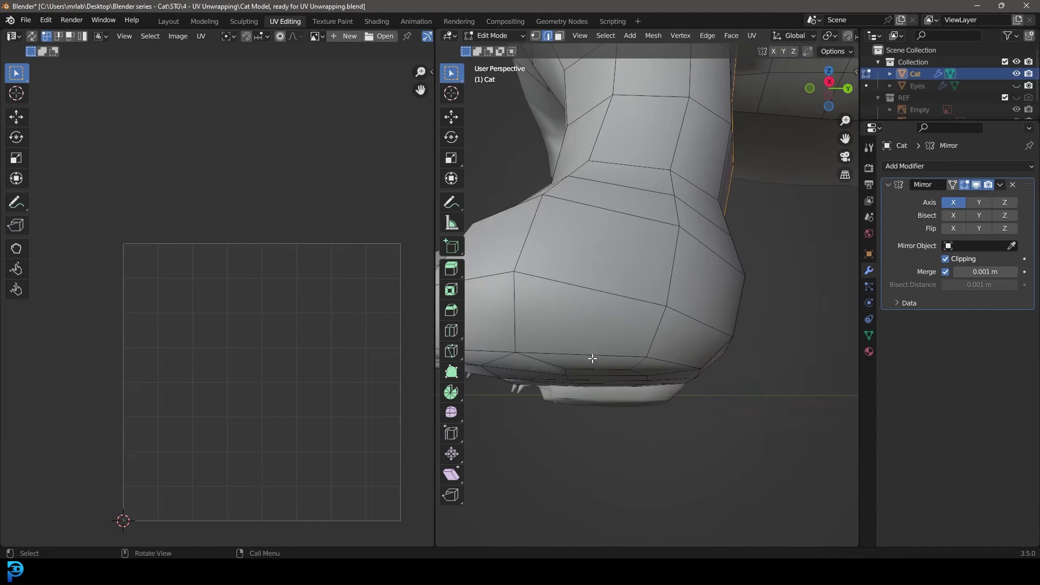
Add the edges around the lower side of the front paw to the selection and mark all selected edges as seams.
middle_click_drag(566, 286, 627, 328)
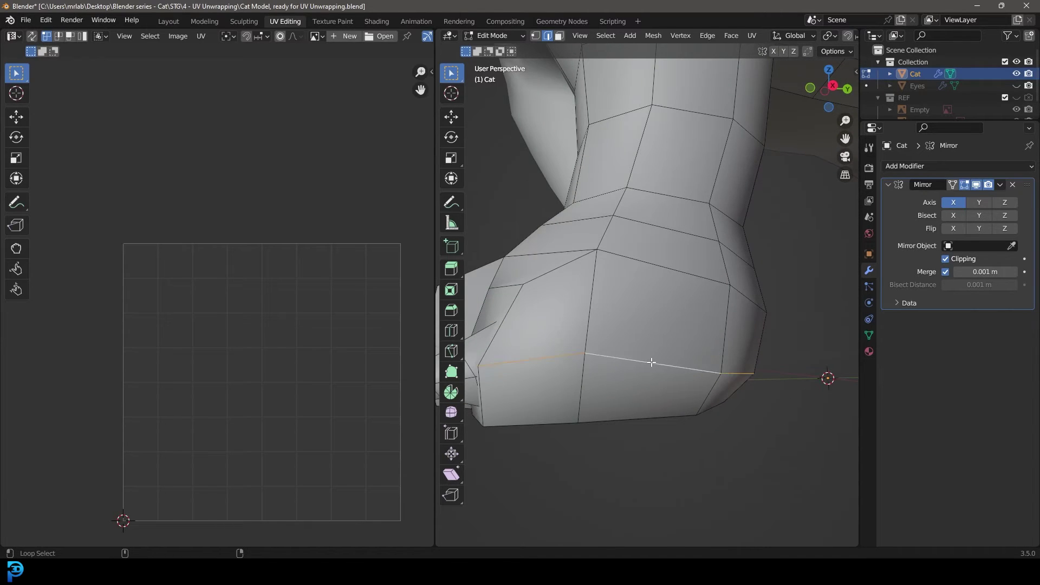
mouse_move(651, 361)
middle_mouse_down()
mouse_move(515, 327)
mouse_move(540, 361)
mouse_move(638, 359)
middle_mouse_up()
key("ctrl+e")
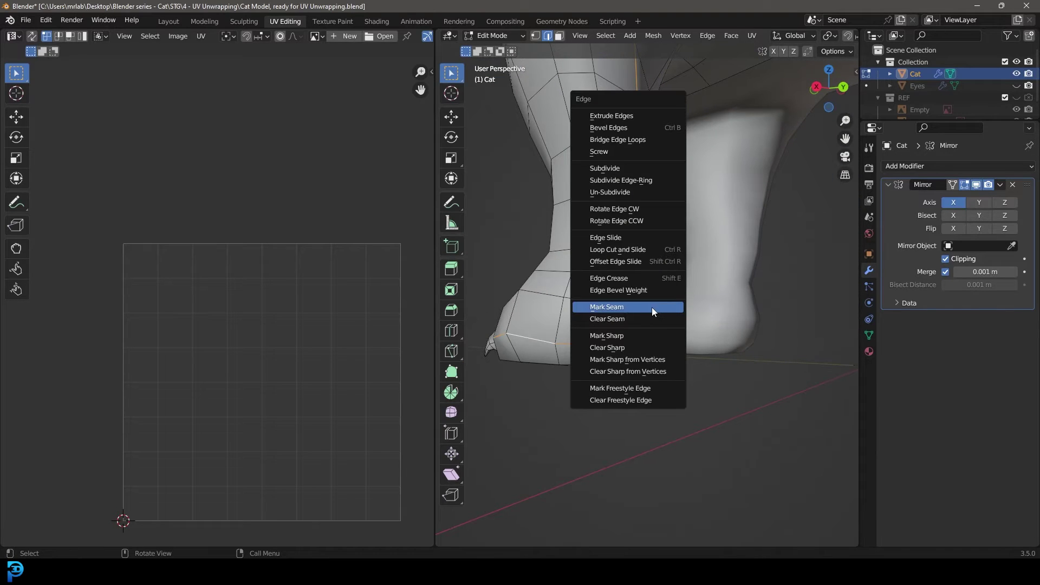
left_click(648, 307)
Select the edge loop around the top of the cat's hind leg and the line of edges down the leg's back.
middle_click_drag(647, 307, 710, 261)
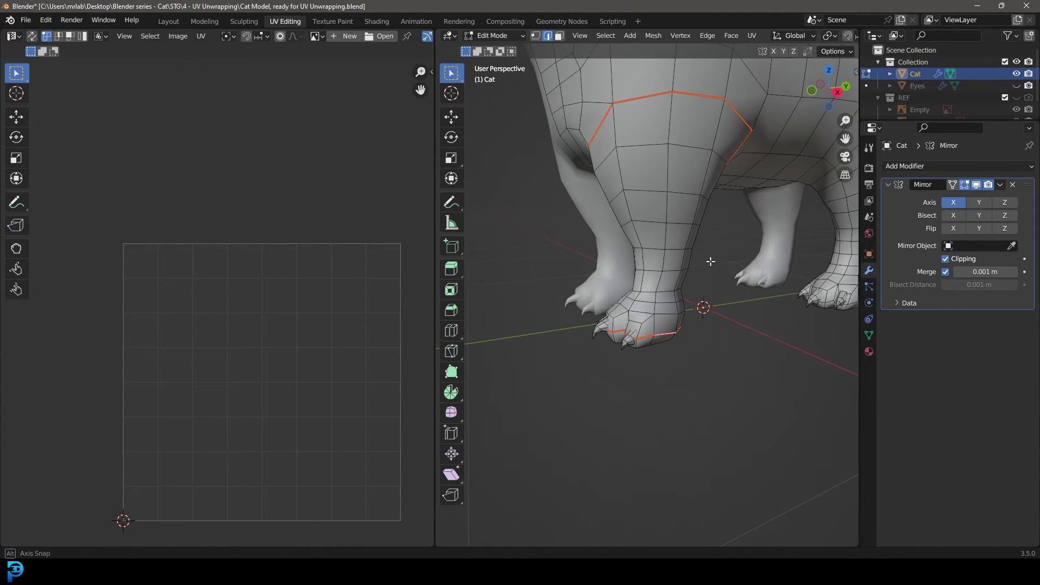
scroll(710, 258, "down", 5)
middle_click_drag(786, 221, 710, 235)
scroll(580, 269, "up", 4)
middle_click_drag(785, 249, 580, 293, "shift")
scroll(580, 293, "up", 3)
middle_click_drag(696, 220, 585, 217)
middle_click_drag(785, 252, 695, 263, "shift")
left_click(662, 273, "alt")
scroll(661, 273, "down", 4)
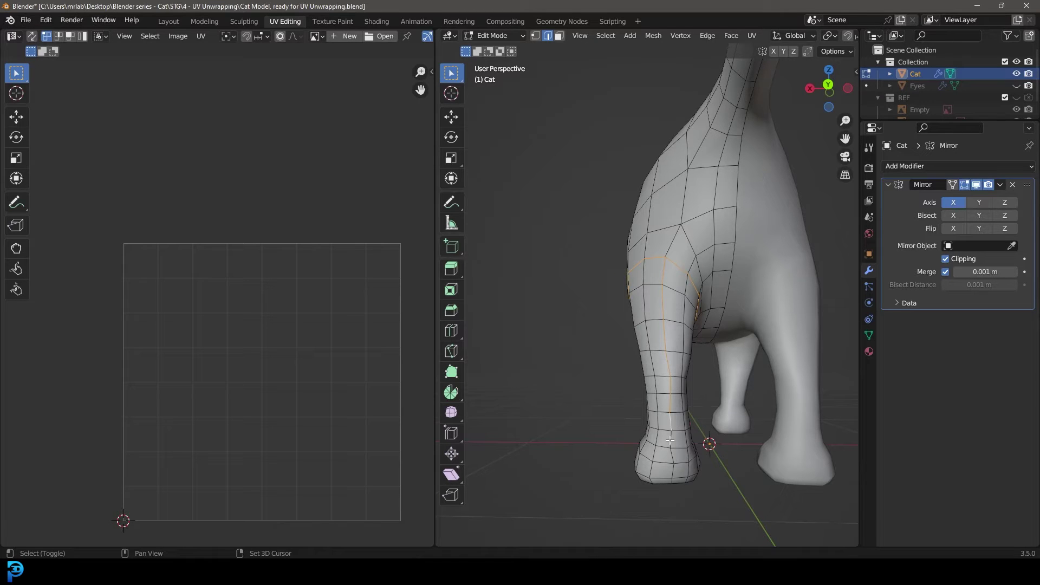
Add the edges around the lower side of the hind paw to the selection and mark all selected edges as seams.
middle_click_drag(706, 469, 618, 190)
key("ctrl+e")
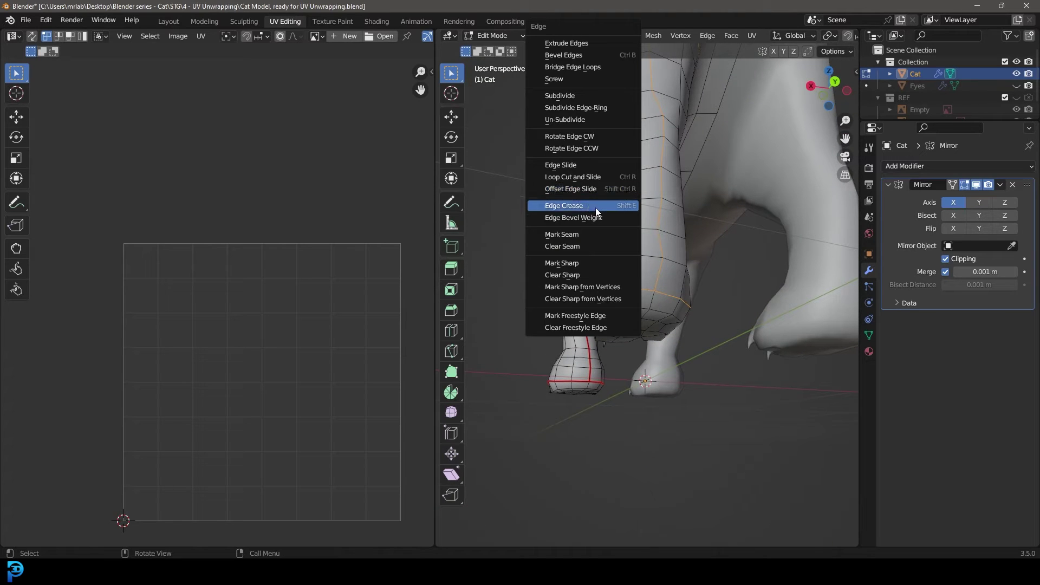
left_click(593, 234)
Move the upper edge at the base of the hind paw's outer claw slightly along the global Y axis.
middle_click_drag(593, 234, 616, 181)
scroll(617, 182, "up", 4)
middle_click_drag(617, 181, 627, 308)
scroll(640, 322, "up", 3)
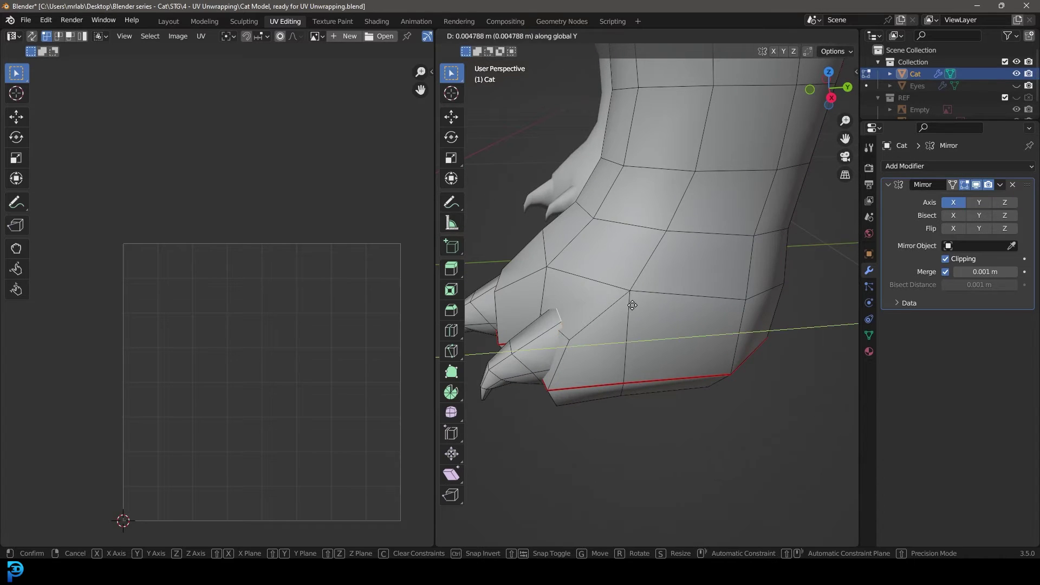
left_click(641, 303)
Examine the hind paw's claws and the seam running around the lower side of the paw.
scroll(569, 301, "down", 6)
middle_click_drag(520, 299, 554, 291)
scroll(554, 291, "up", 6)
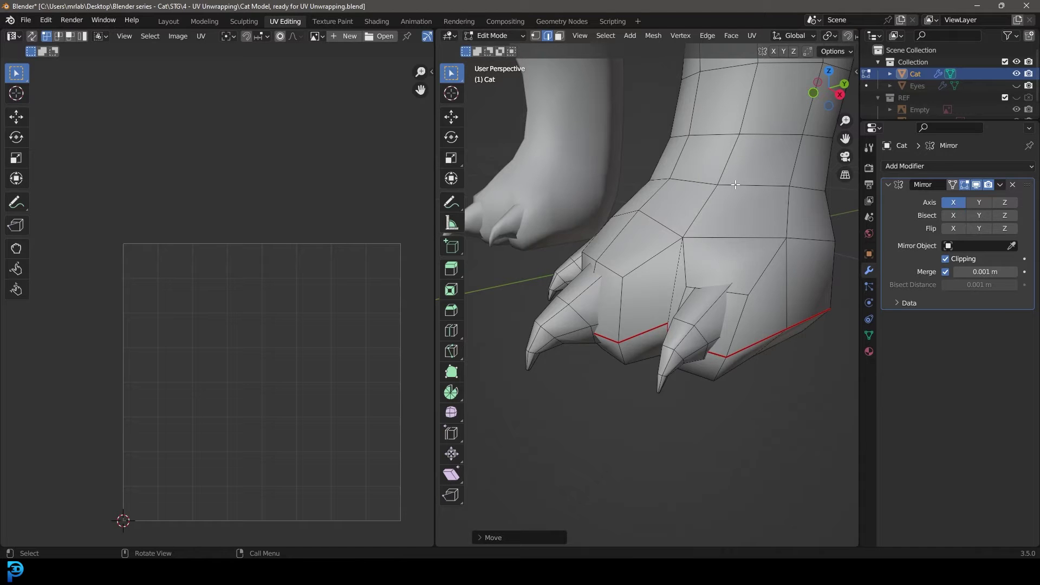
scroll(725, 208, "down", 2)
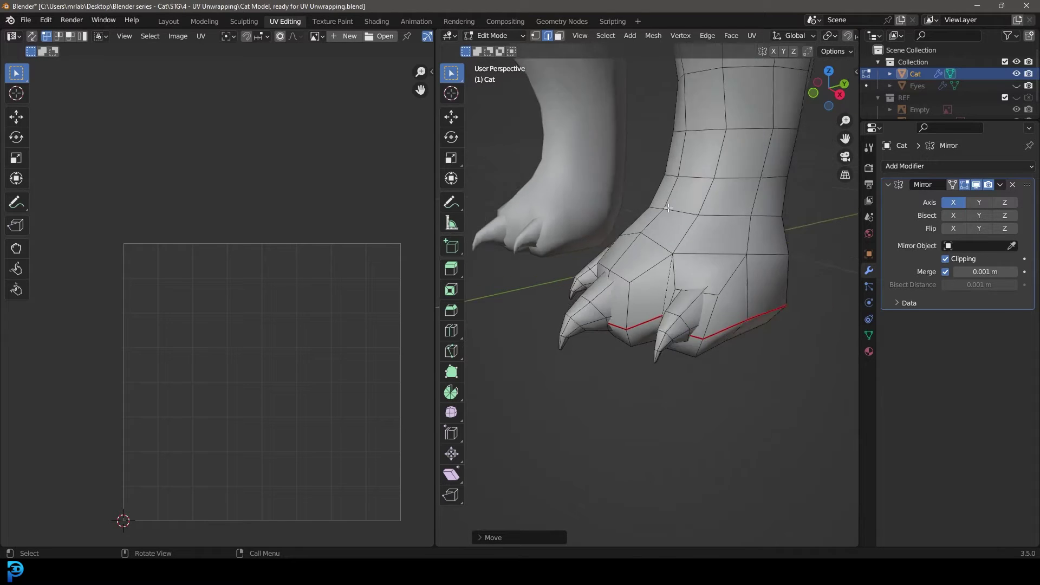
mouse_move(675, 304)
middle_mouse_down()
mouse_move(614, 279)
mouse_move(685, 308)
mouse_move(665, 340)
mouse_move(681, 304)
middle_mouse_up()
scroll(665, 341, "up", 3)
scroll(664, 353, "down", 2)
scroll(661, 326, "up", 2)
scroll(662, 322, "down", 3)
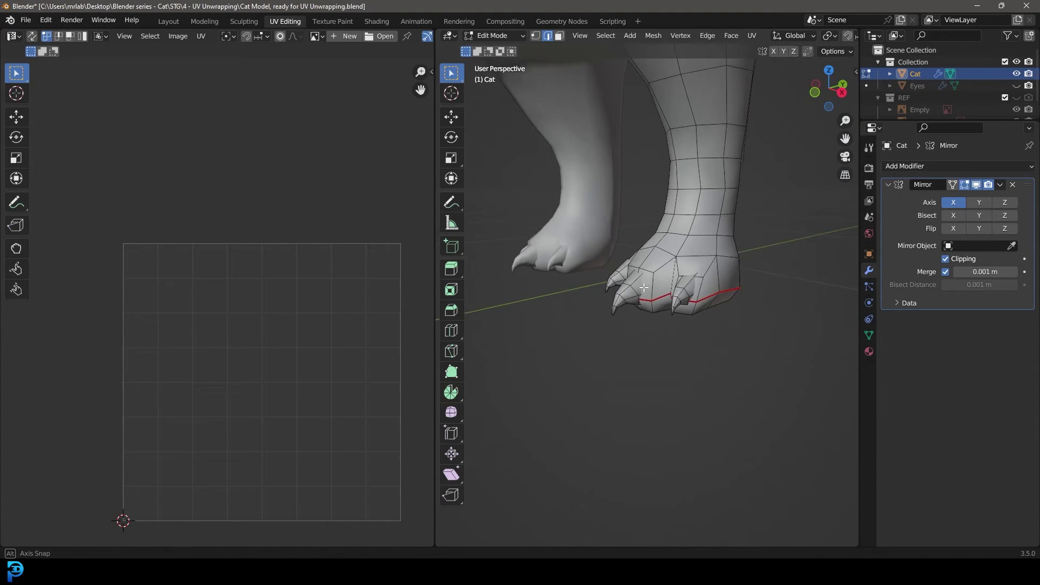
scroll(681, 304, "up", 2)
scroll(603, 271, "down", 4)
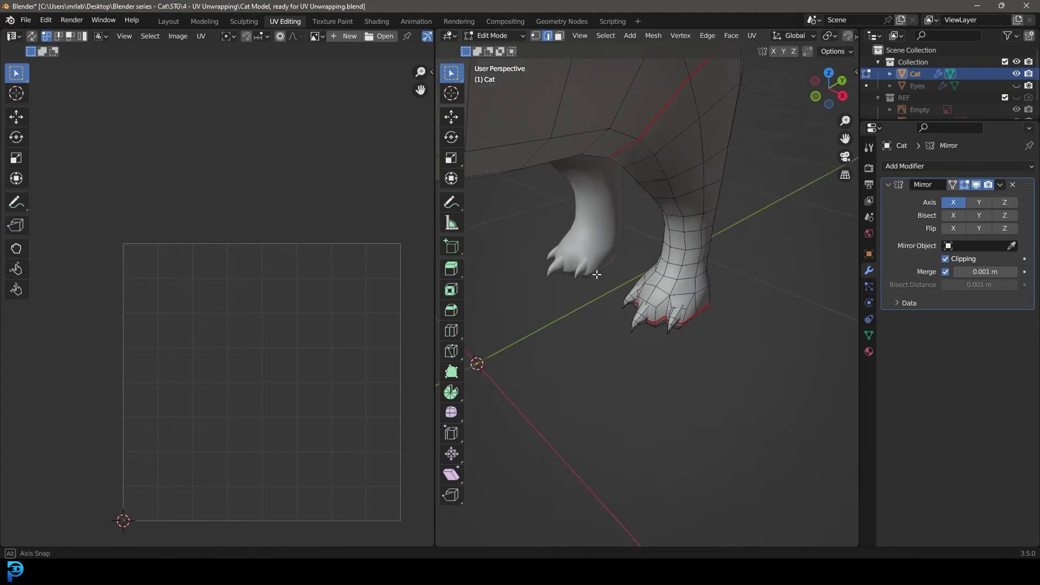
scroll(608, 288, "up", 2)
middle_click_drag(608, 287, 612, 301)
scroll(621, 298, "down", 5)
Mark the body's centre-line edges running down the chest along the mirror plane as seams.
middle_click_drag(543, 300, 661, 306, "shift")
scroll(647, 307, "down", 3)
middle_click_drag(610, 269, 750, 263)
scroll(717, 277, "up", 2)
middle_click_drag(682, 250, 662, 264)
scroll(650, 261, "down", 4)
middle_click_drag(650, 261, 632, 226)
scroll(643, 249, "up", 2)
key("ctrl+e")
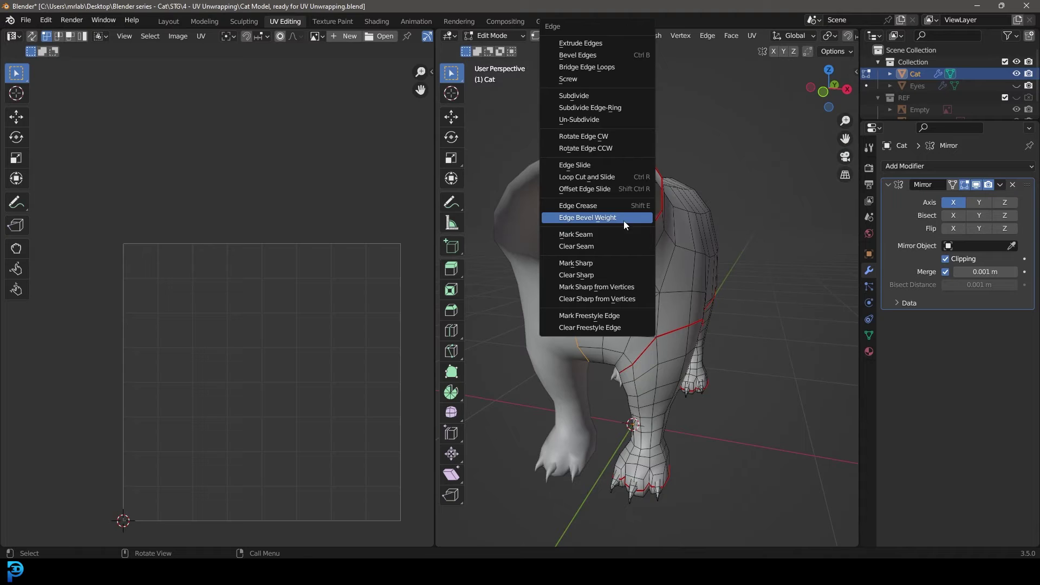
left_click(606, 235)
key("ctrl+e")
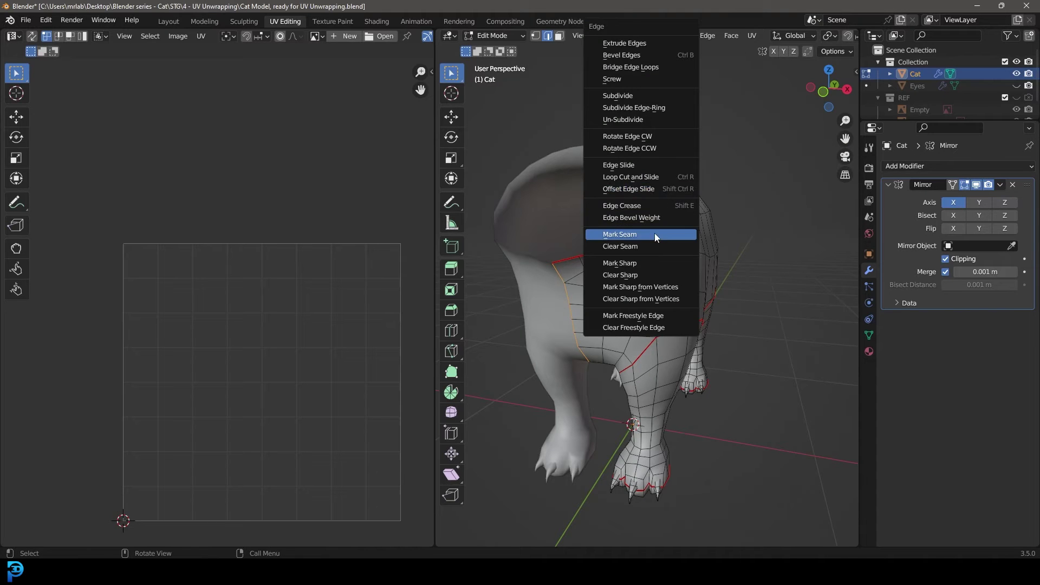
left_click(655, 233)
Select all visible faces of the headless cat body and unwrap them, inspecting the resulting UV islands.
middle_click_drag(654, 233, 596, 206)
middle_click_drag(616, 113, 750, 201)
scroll(598, 244, "up", 1)
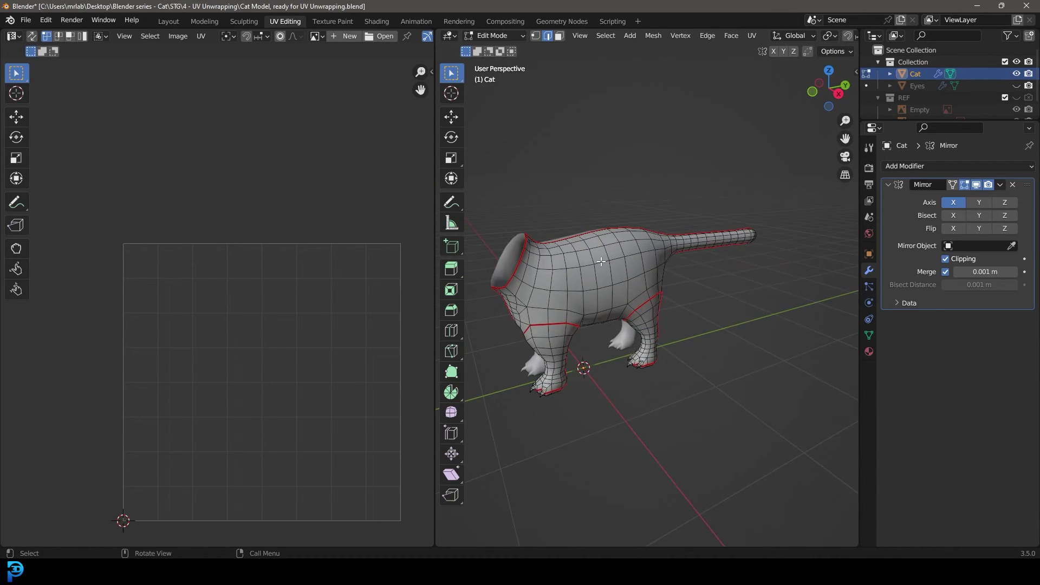
middle_click_drag(599, 254, 622, 246)
key("a")
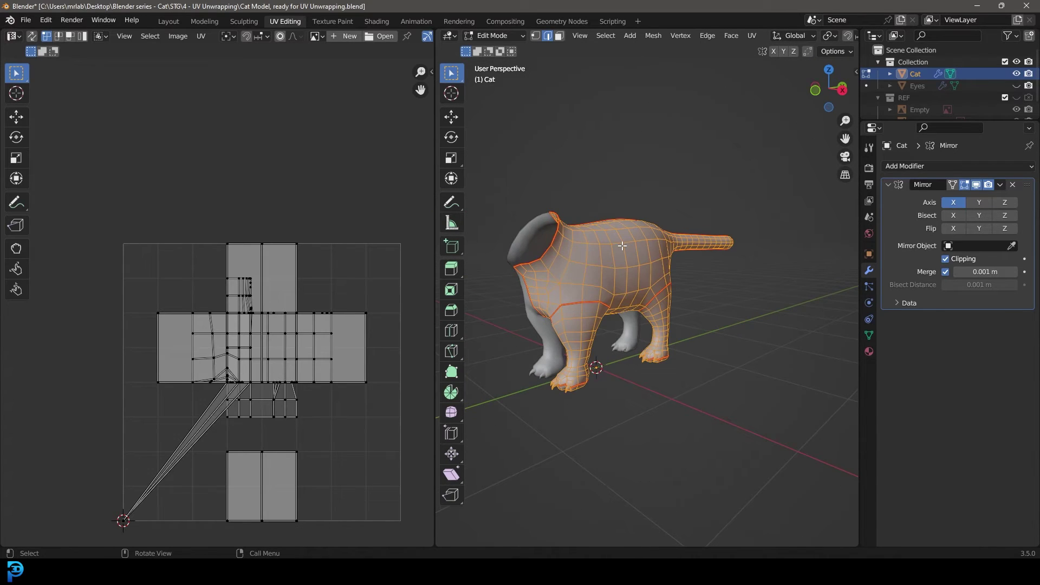
key("u")
left_click(619, 245)
scroll(300, 332, "up", 3)
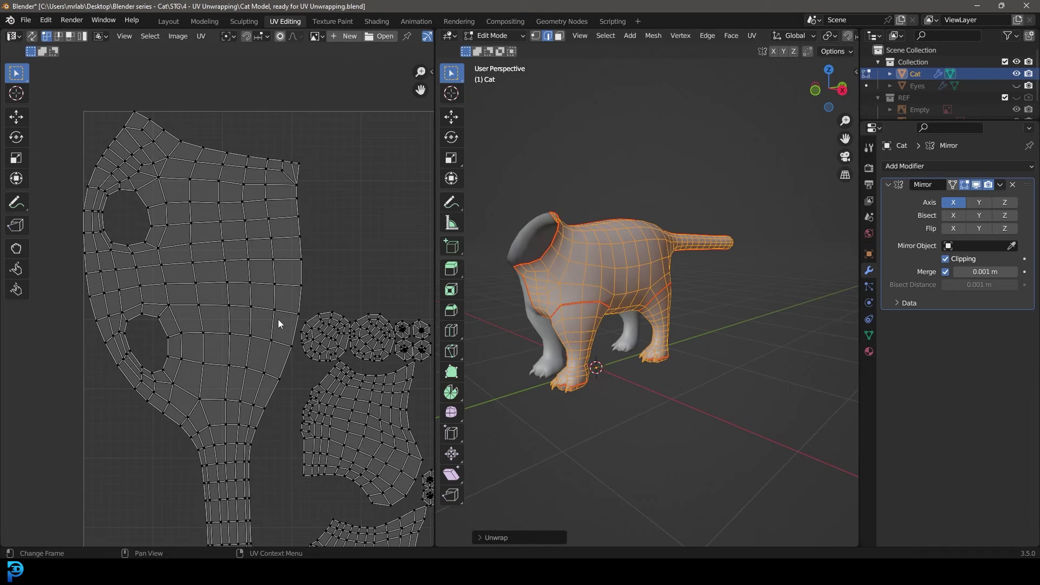
scroll(253, 310, "down", 4)
scroll(307, 261, "up", 5)
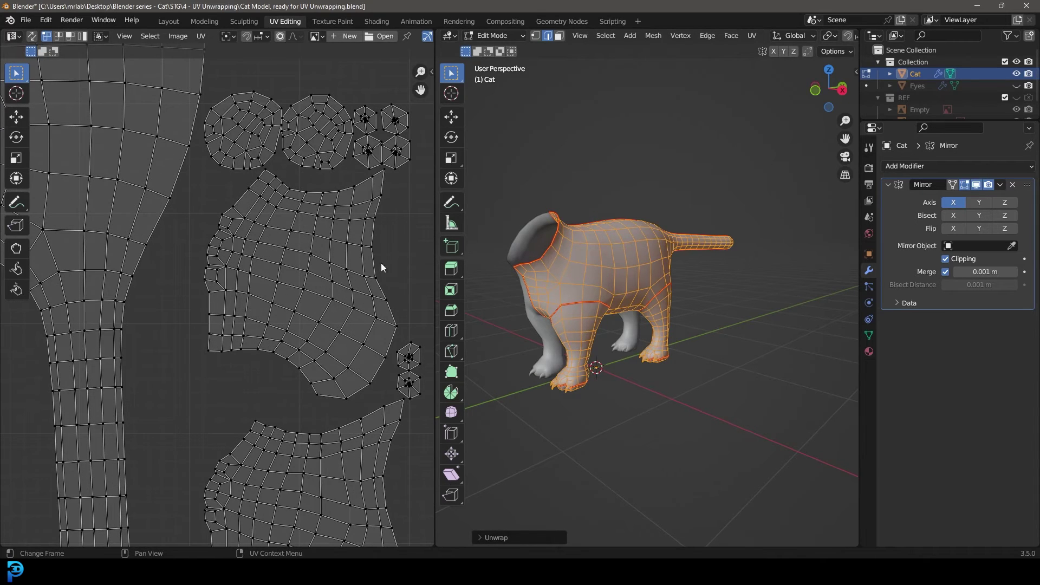
Reveal the hidden head, unwrap the whole cat together and clear the UV selection to inspect the combined layout.
middle_click_drag(567, 276, 591, 239)
key("alt+h")
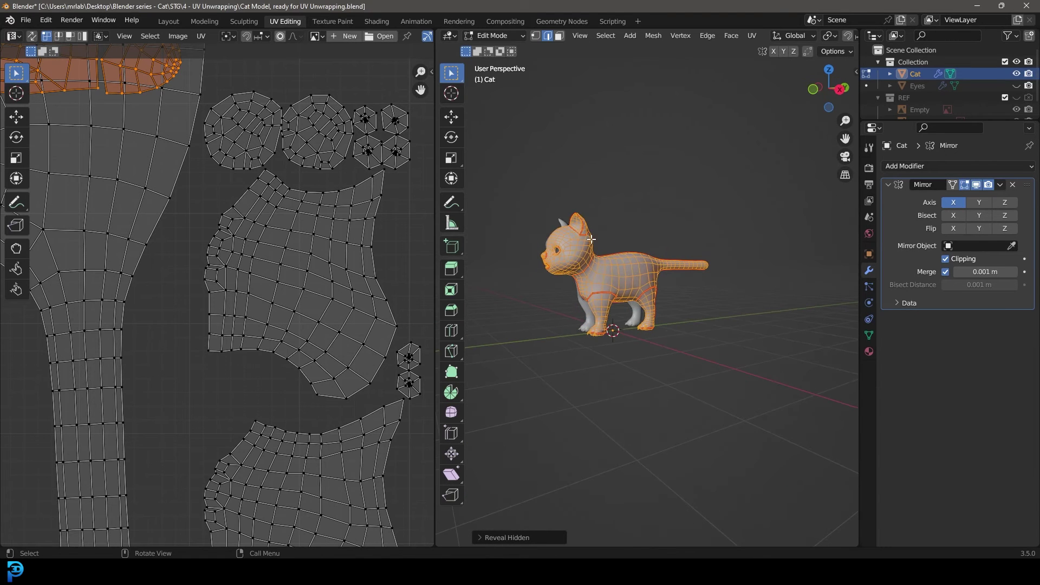
scroll(120, 189, "down", 6)
scroll(661, 248, "up", 6)
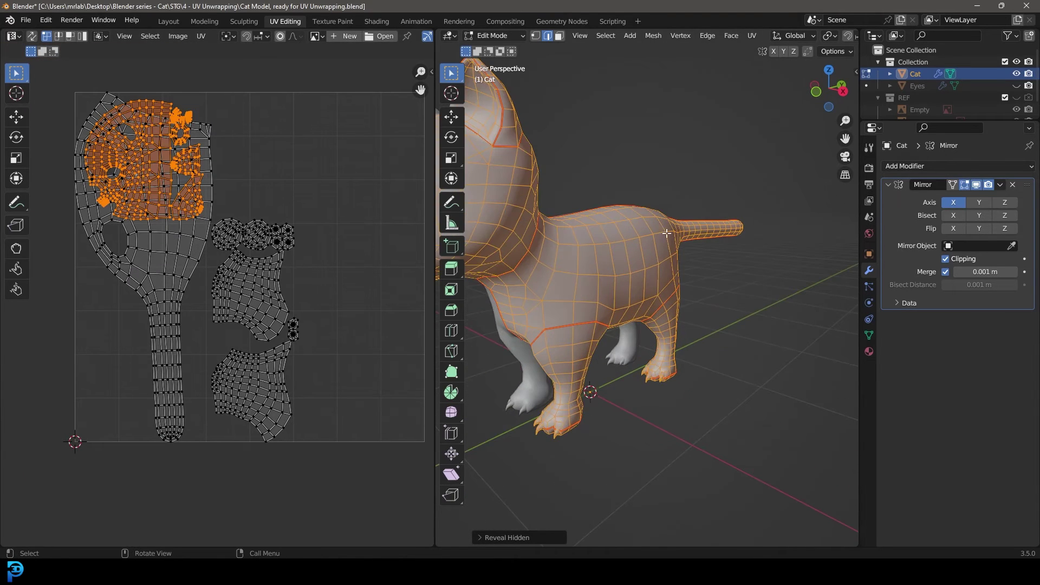
middle_click_drag(492, 172, 556, 196, "shift")
key("u")
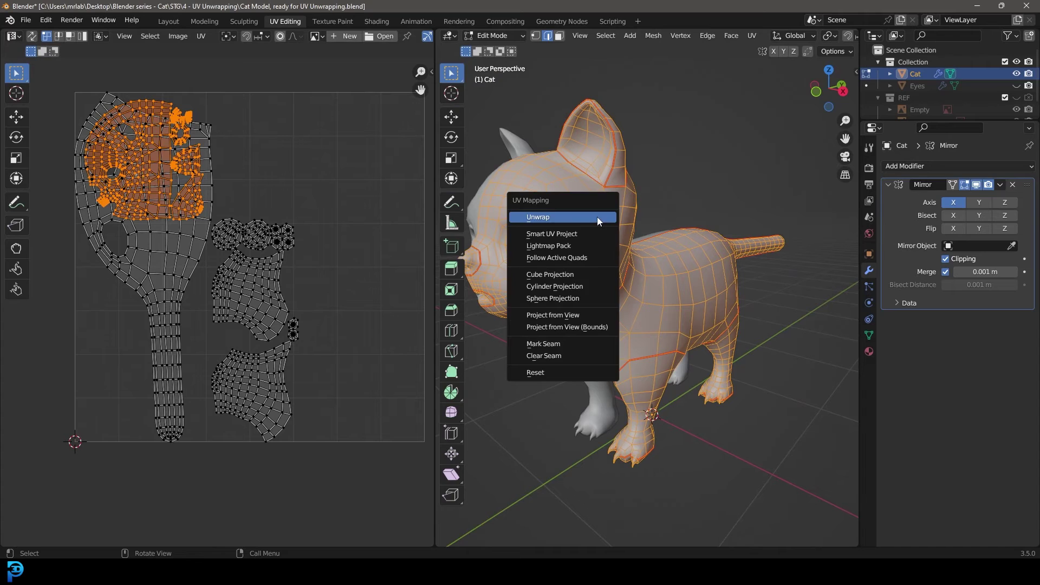
left_click(596, 216)
scroll(277, 294, "down", 3)
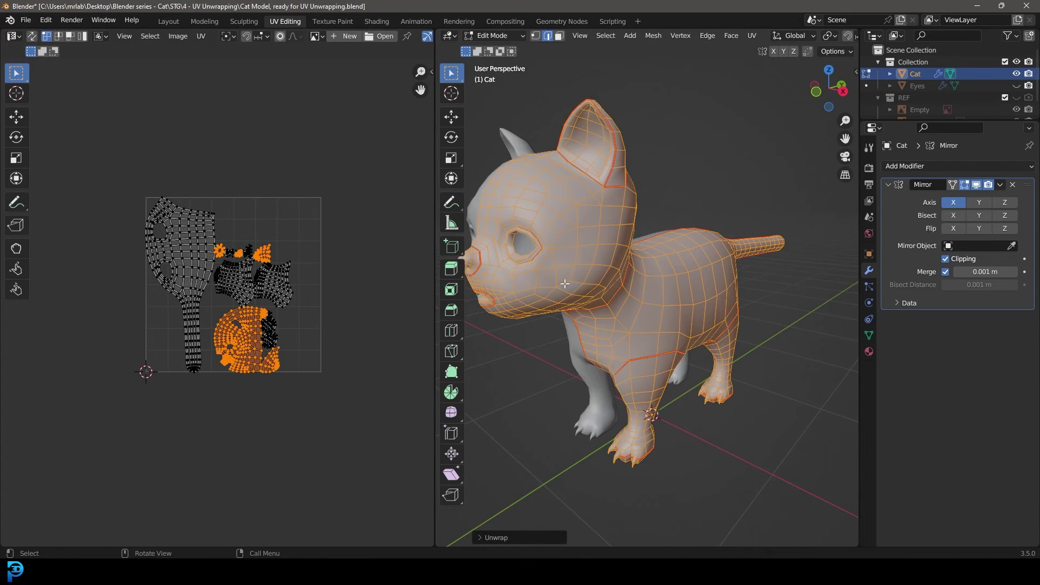
left_click(312, 280)
scroll(237, 274, "up", 4)
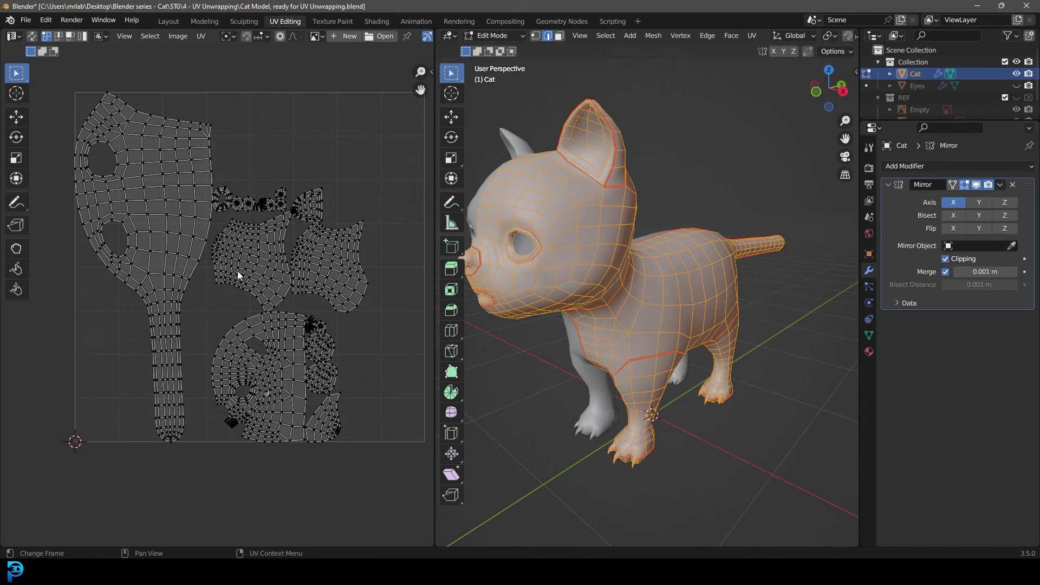
scroll(294, 304, "down", 4)
scroll(263, 318, "up", 2)
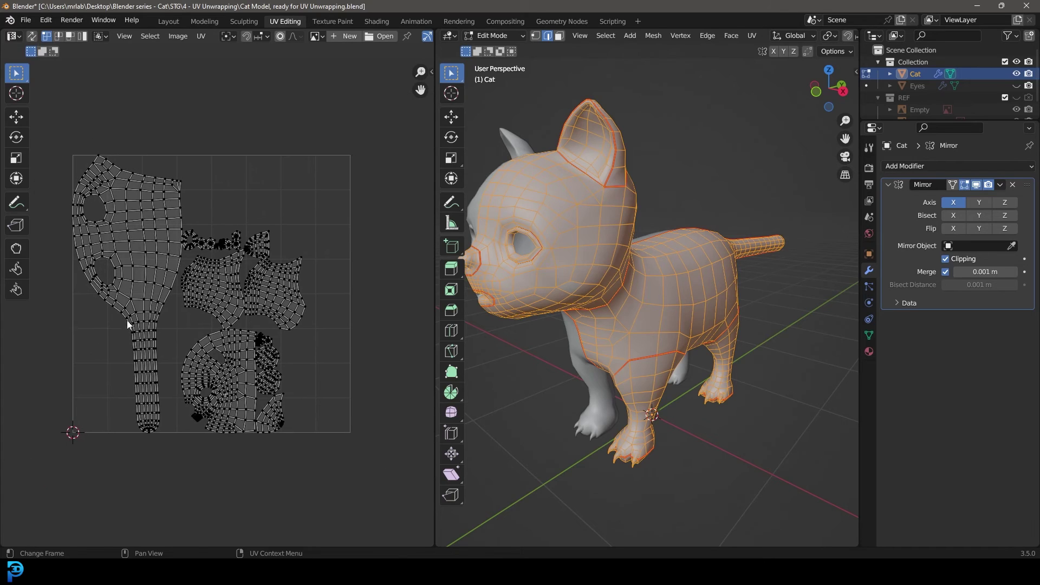
Deselect everything, select the edge loop around the base of the tail and mark it as a seam.
scroll(127, 314, "up", 5)
middle_click_drag(679, 273, 612, 270)
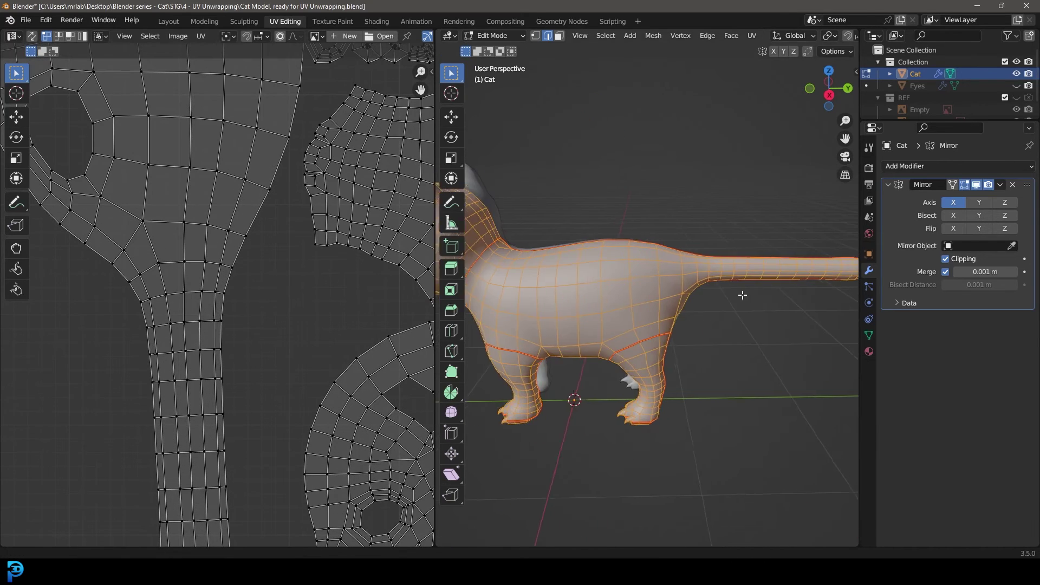
scroll(741, 294, "up", 3)
middle_click_drag(740, 295, 621, 269, "shift")
key("alt+a")
scroll(636, 309, "up", 3)
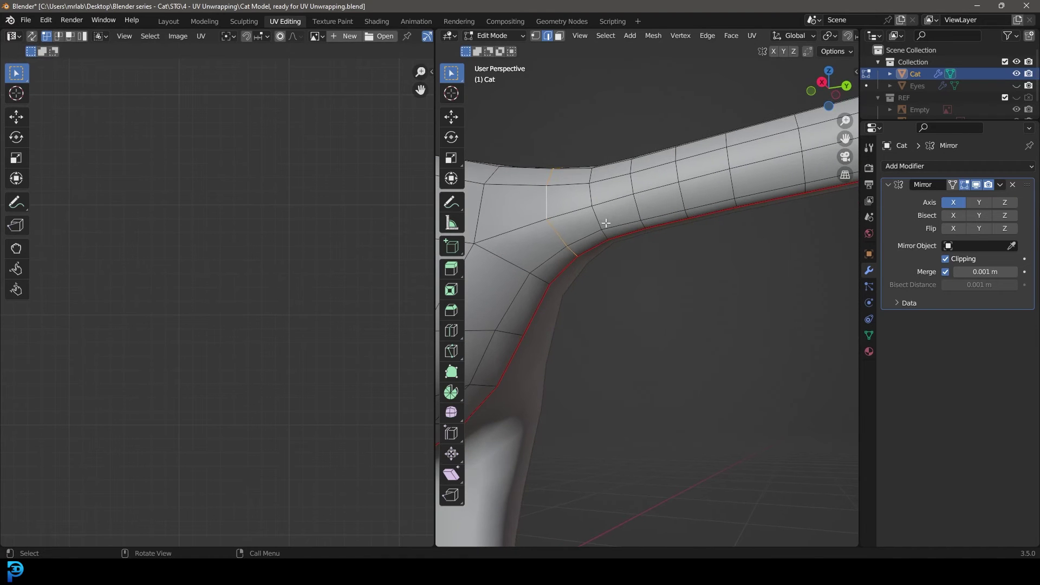
key("ctrl+e")
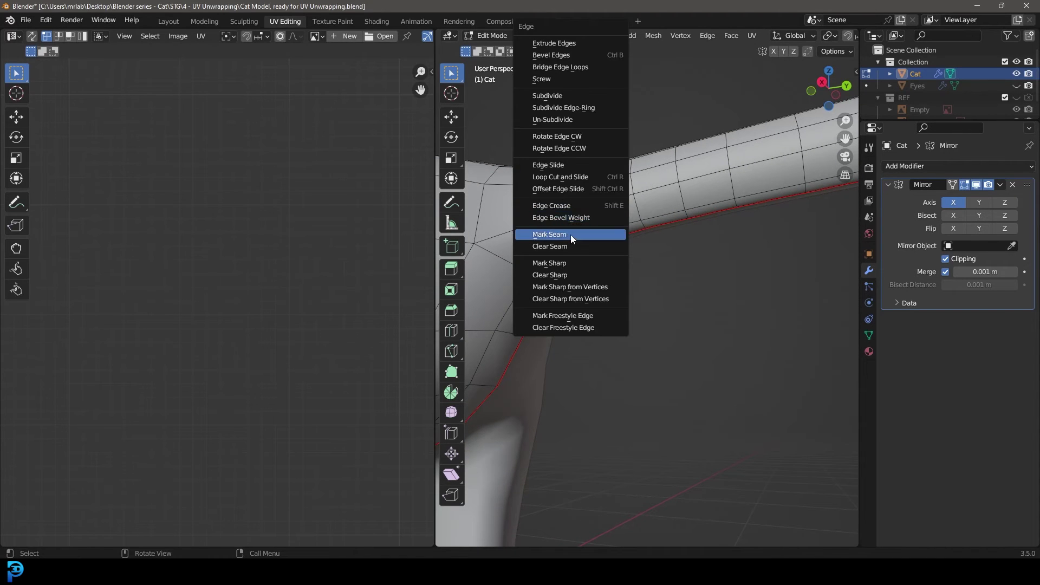
left_click(549, 234)
Select the whole cat mesh and unwrap it again with the new tail seam, checking the UV layout.
scroll(610, 275, "down", 4)
scroll(610, 275, "up", 1)
key("a")
scroll(610, 274, "up", 2)
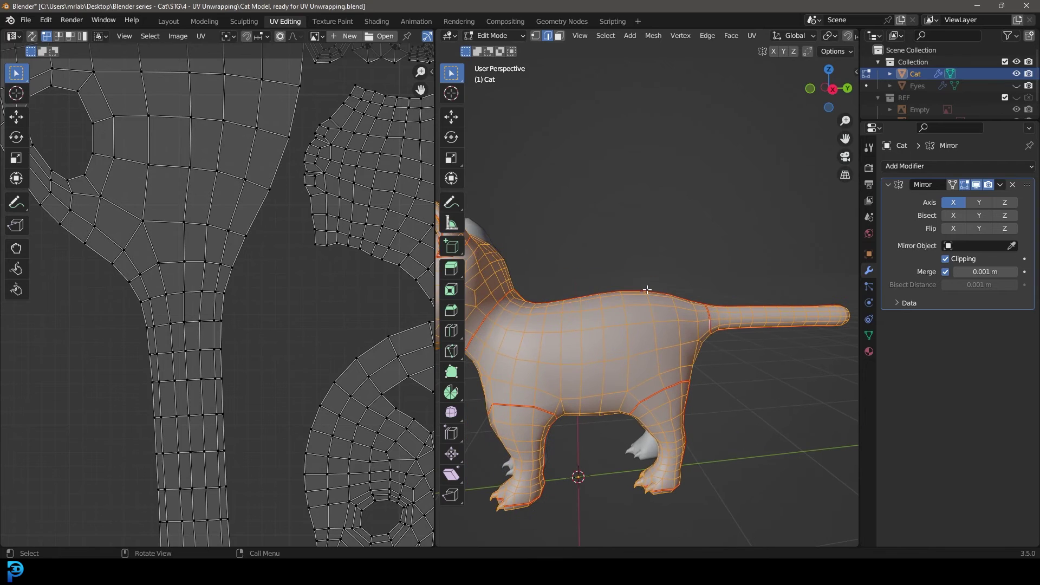
key("u")
left_click(611, 288)
scroll(234, 233, "down", 4)
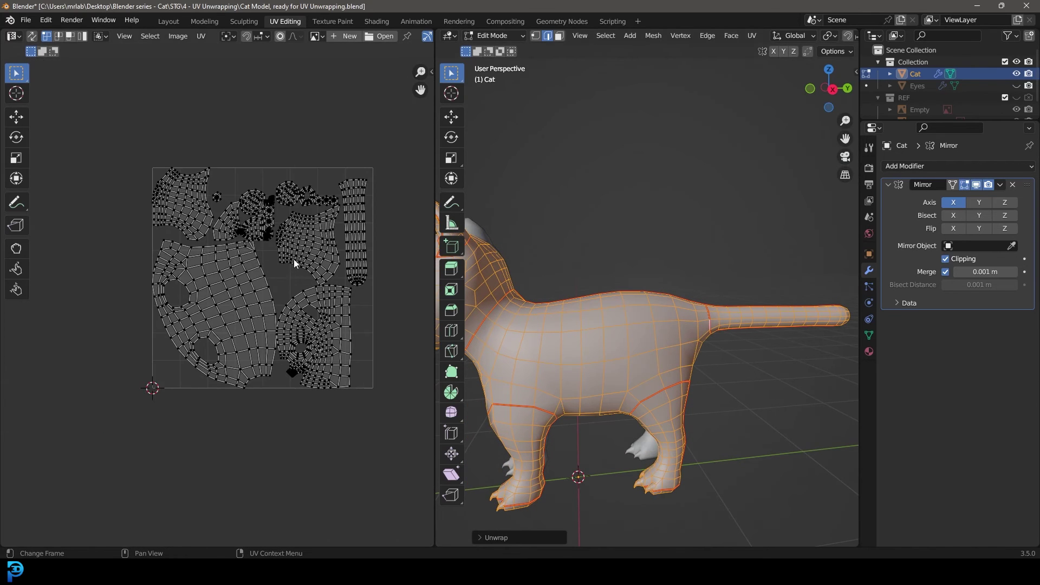
scroll(316, 269, "up", 2)
middle_click_drag(288, 287, 293, 371, "shift")
middle_click_drag(261, 301, 252, 303, "shift")
scroll(324, 249, "down", 2)
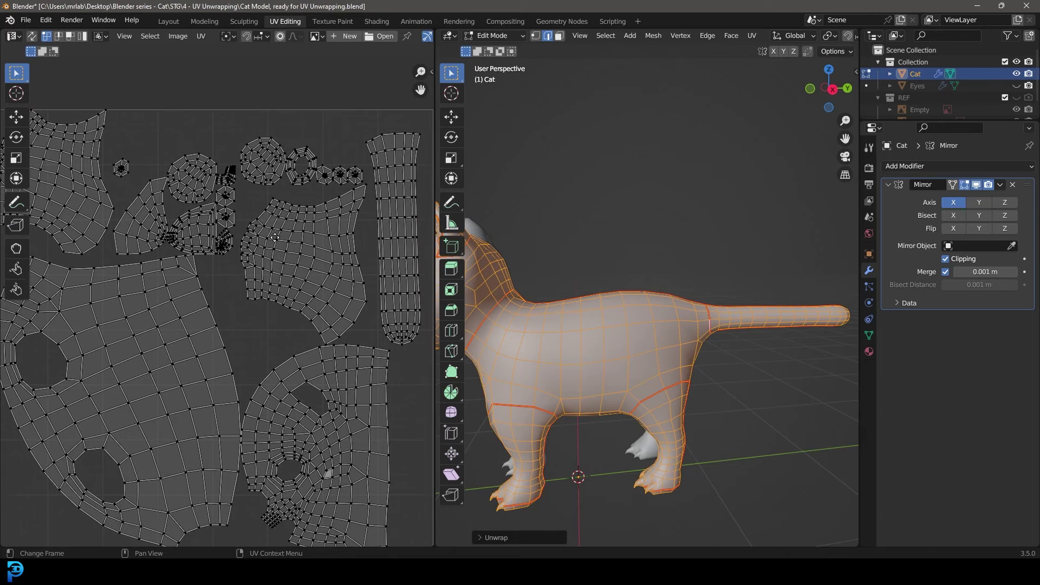
Widen the UV editor area and select all UV islands.
left_click_drag(436, 250, 633, 250)
left_click_drag(138, 113, 470, 440)
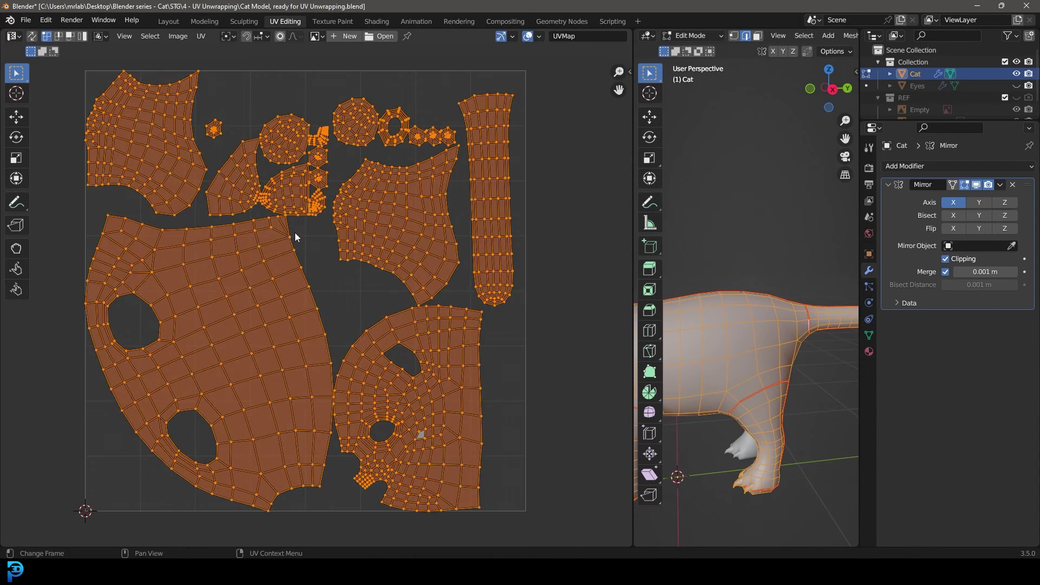
scroll(313, 141, "up", 3)
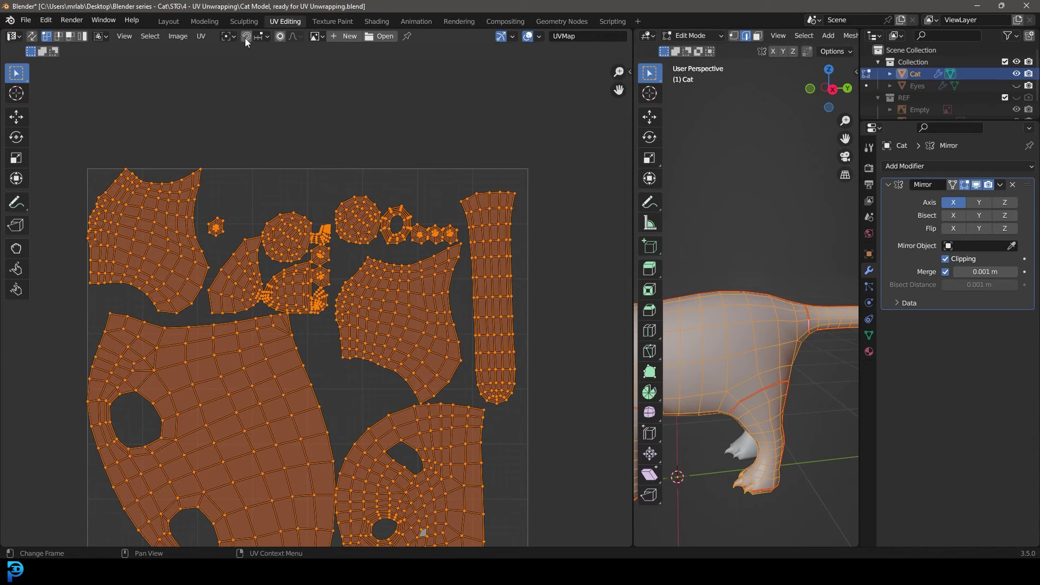
Set the UV pivot to Individual Origins and scale all islands down to about 0.93 of their size.
left_click(262, 38)
mouse_move(223, 38)
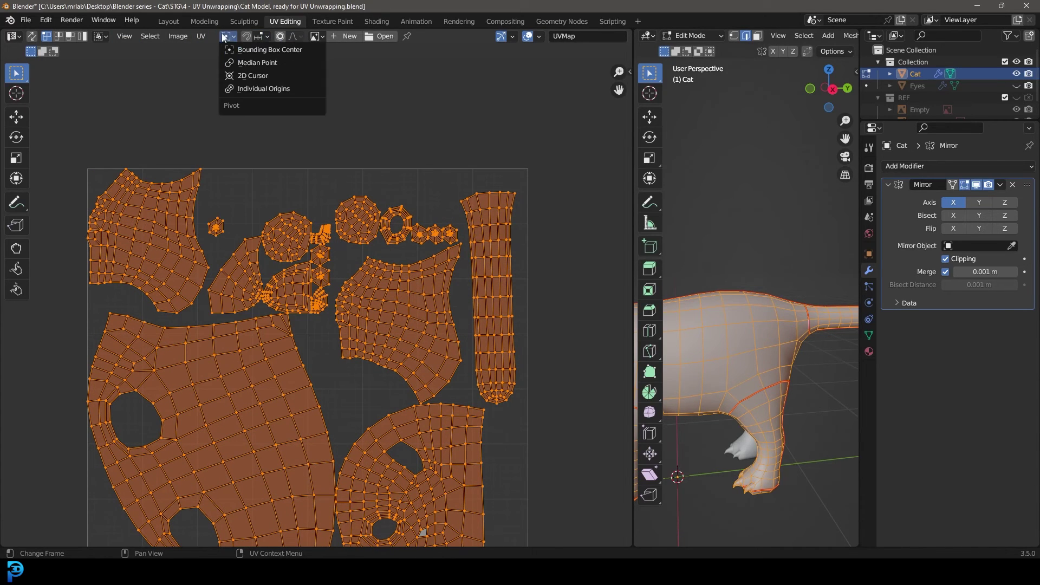
left_click(269, 90)
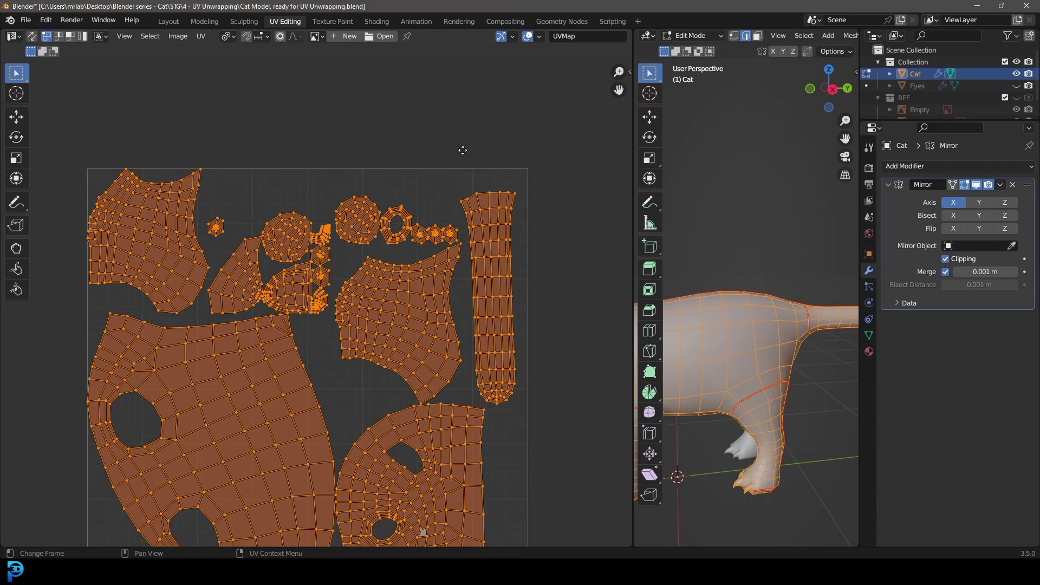
scroll(480, 154, "up", 3)
key("s")
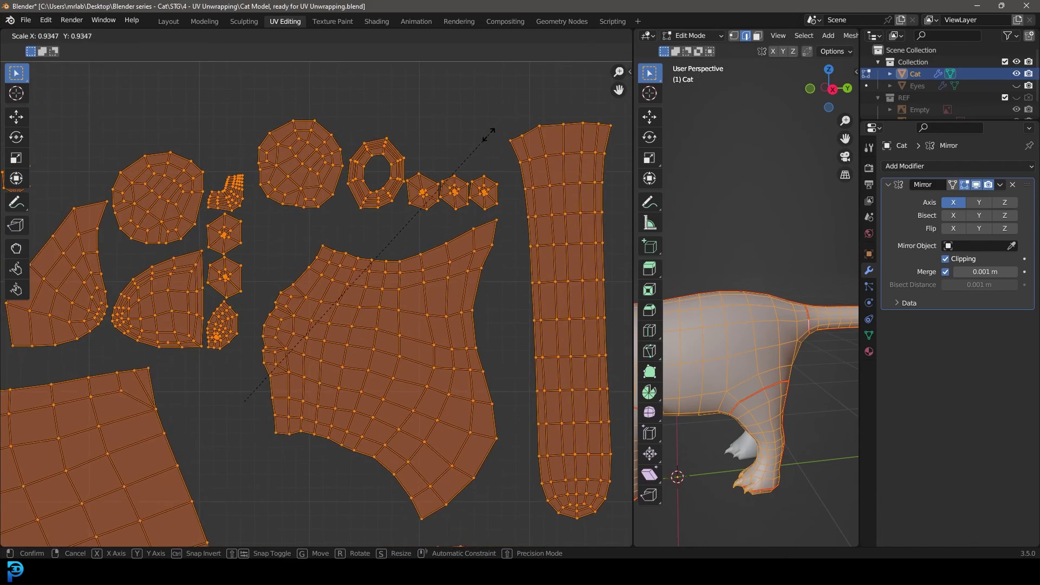
left_click(483, 135)
Scale all UV islands up slightly around their own origins.
scroll(425, 180, "down", 3)
scroll(508, 339, "up", 2)
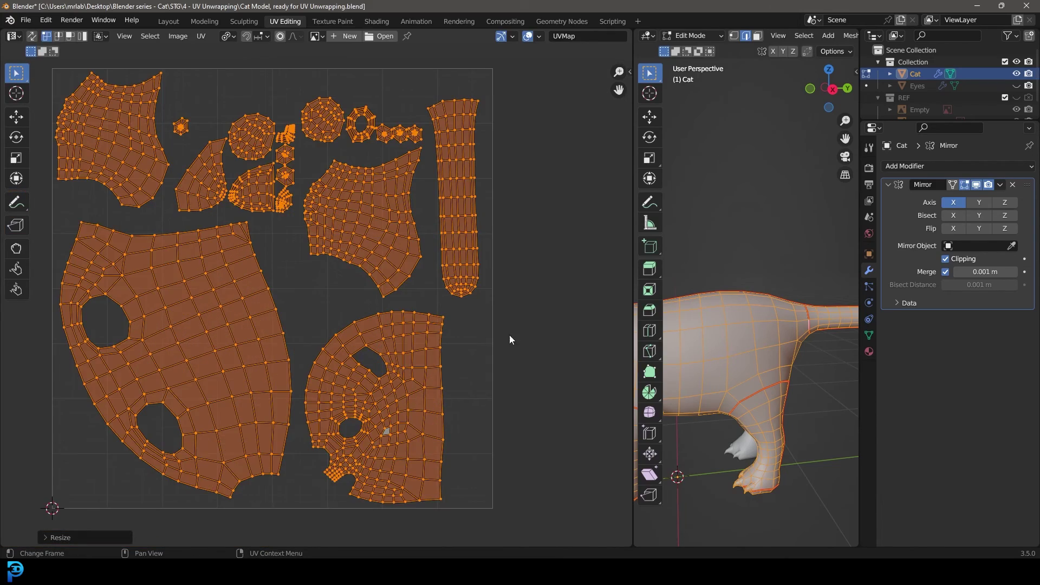
key("s")
left_click(520, 334)
Move the small oval UV island down, away from the hexagonal islands stacked above it.
scroll(412, 205, "up", 3)
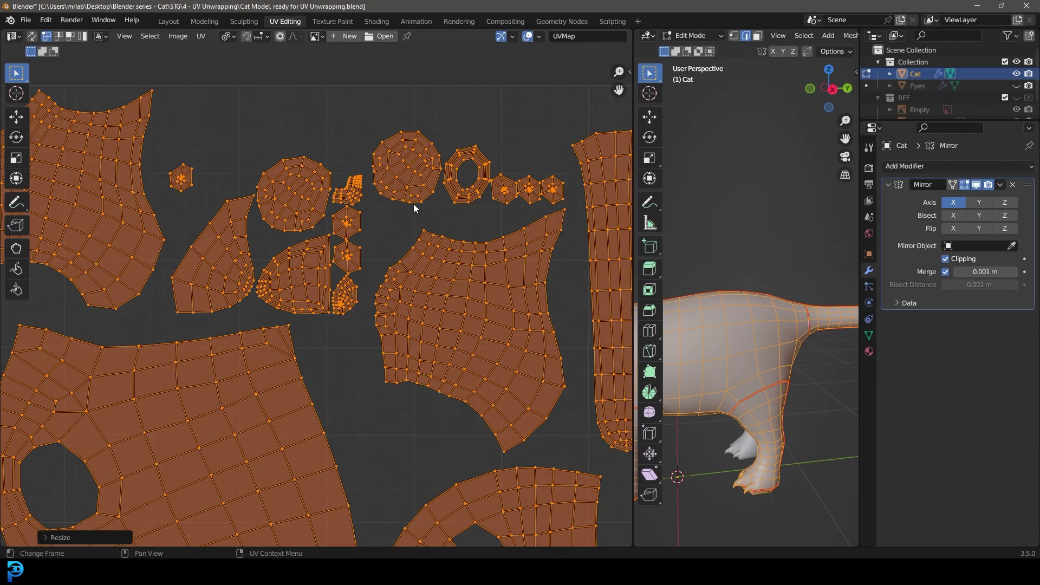
scroll(366, 377, "up", 3)
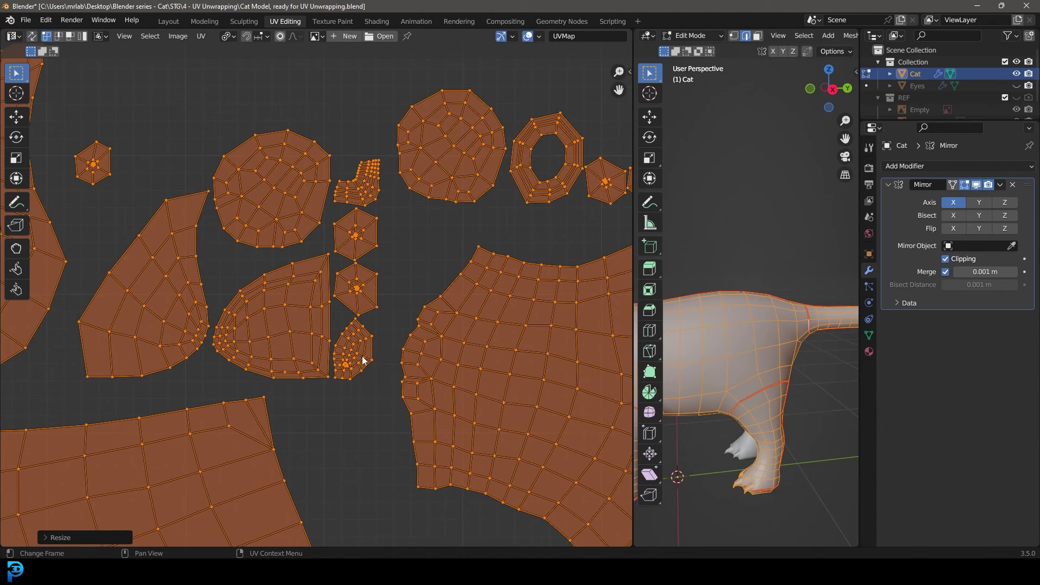
left_click(366, 386)
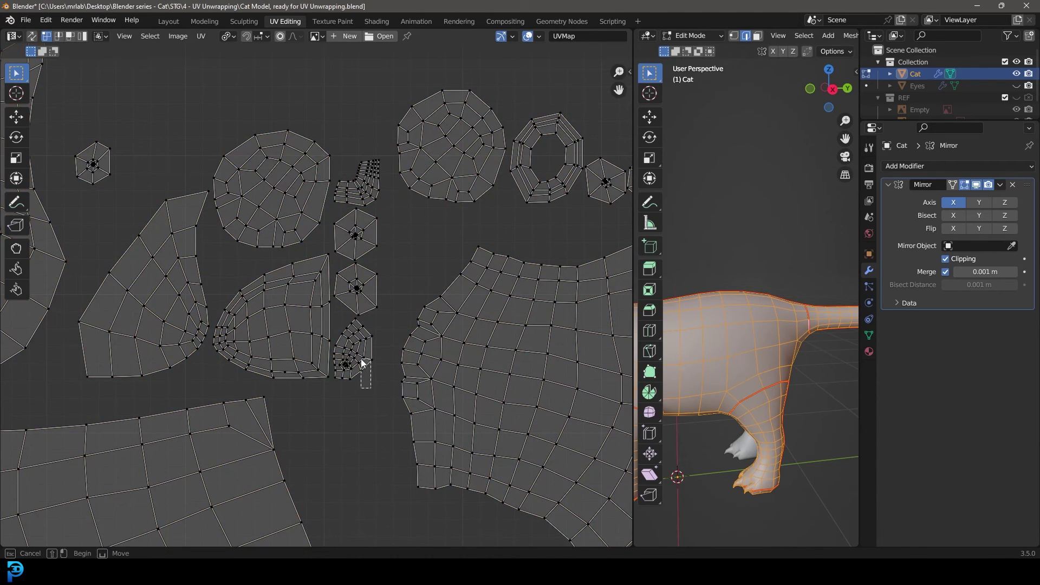
left_click(360, 369)
left_click(374, 456)
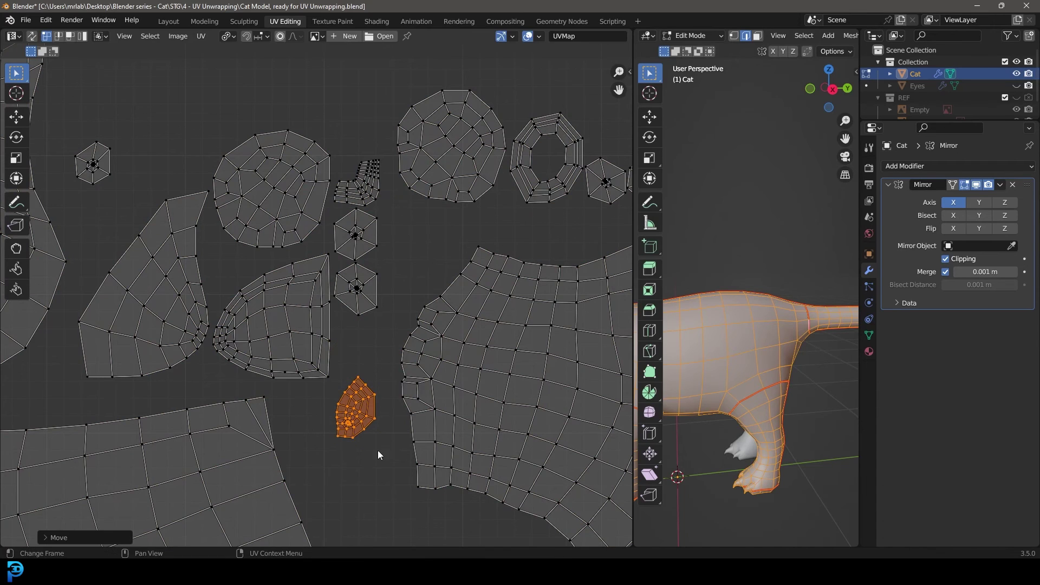
Select the row of three hexagonal UV islands beside the ring island and move them into the empty space above the single hexagonal island.
scroll(374, 457, "down", 4)
scroll(413, 290, "up", 3)
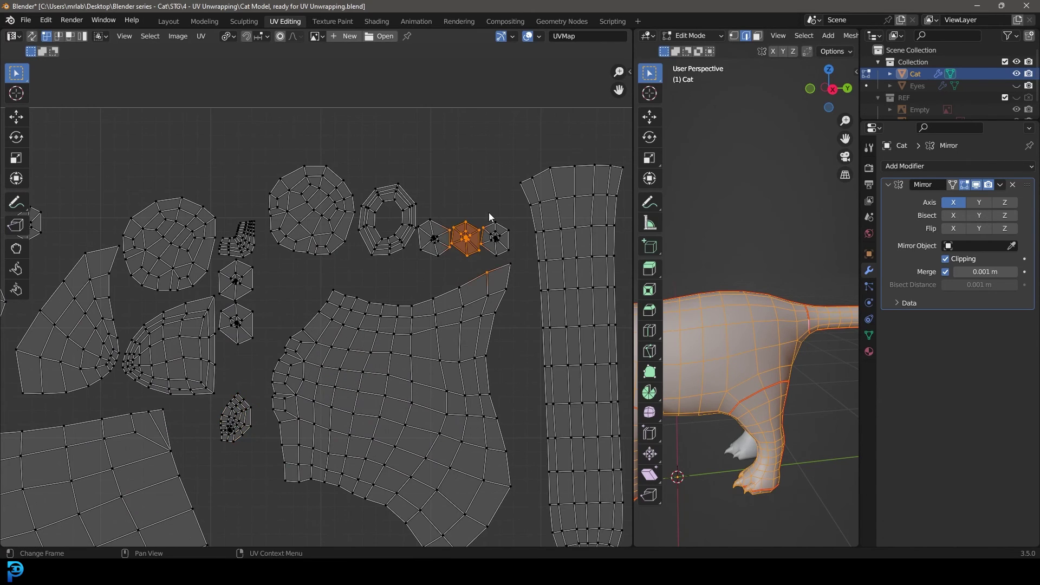
left_click(507, 249)
key("b")
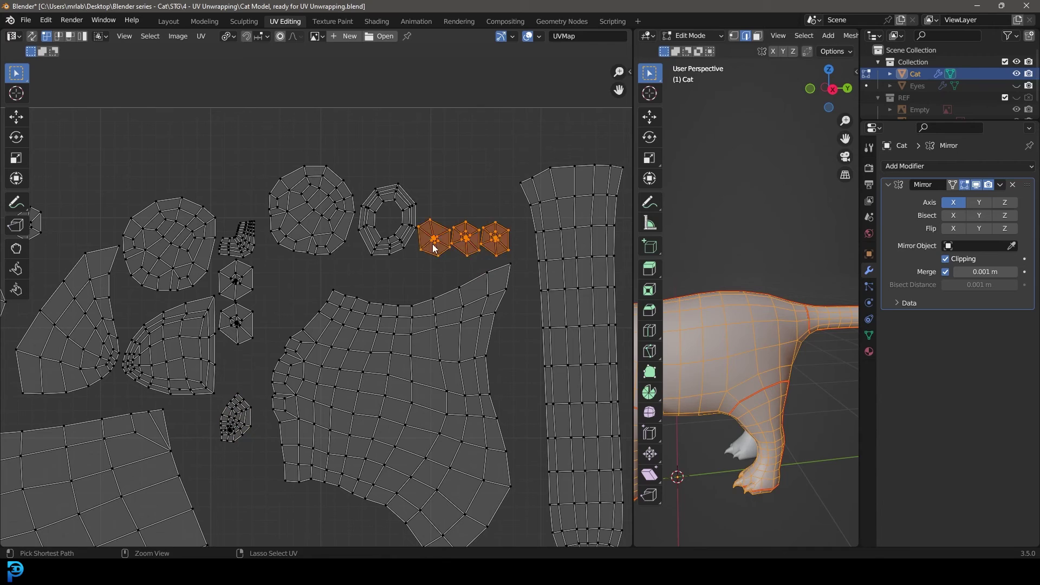
key("g")
left_click(66, 173)
Move the round UV island above the half-dome island into the gap between the ring island and the long tail island.
middle_click_drag(204, 288, 331, 218)
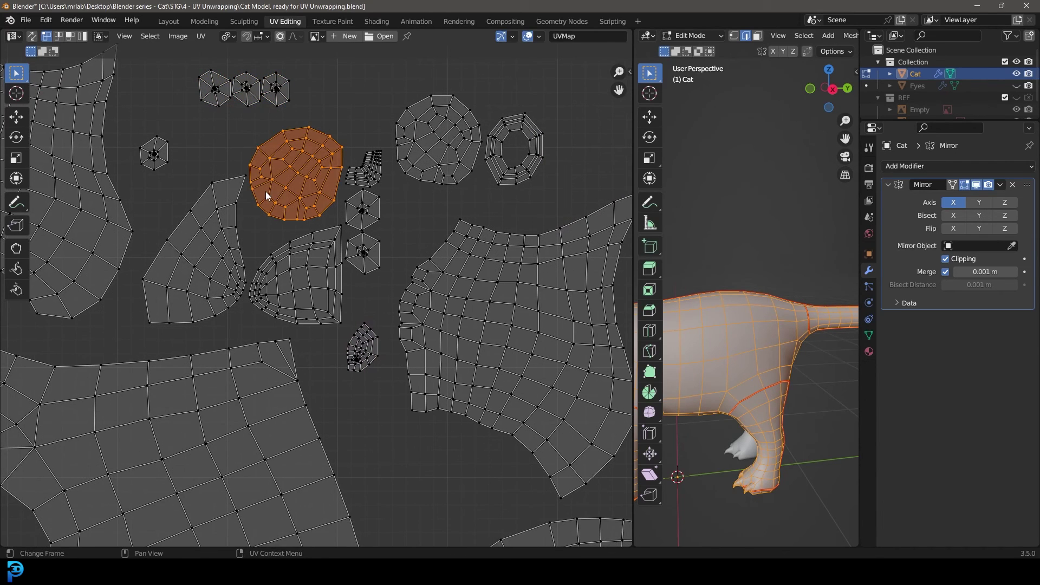
key("g")
scroll(197, 255, "down", 1)
scroll(490, 195, "up", 1)
left_click(484, 190)
scroll(485, 190, "down", 3)
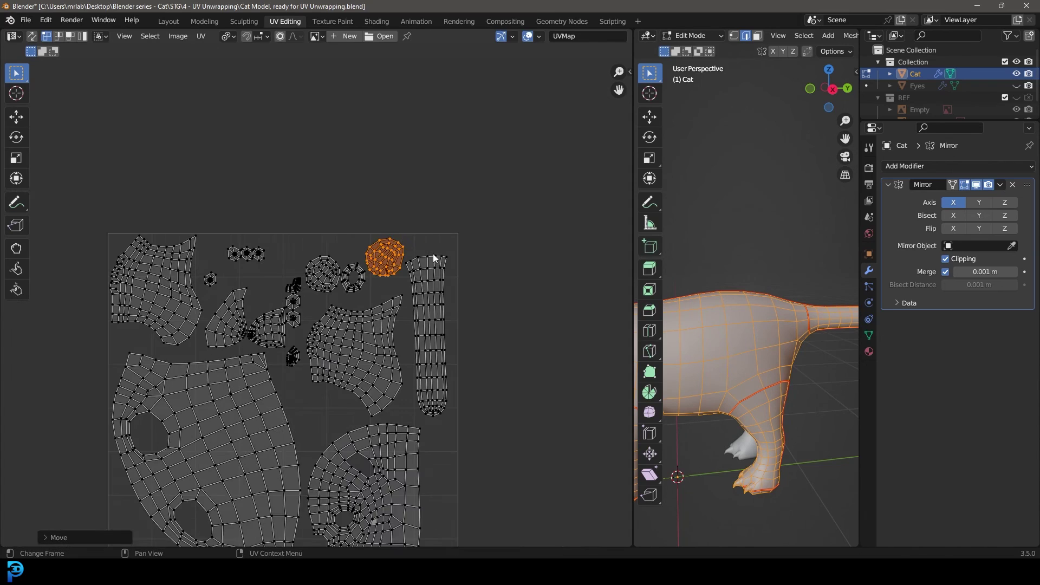
Move the column of three small UV islands down between the body and head islands, and shift the half-dome island up into the freed space.
scroll(300, 277, "up", 2)
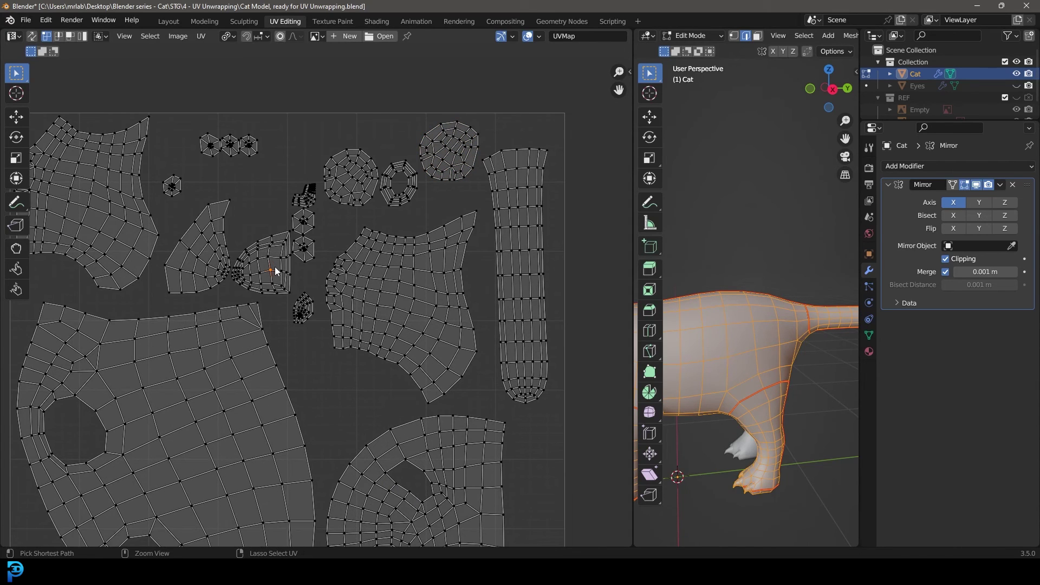
left_click(275, 267)
scroll(294, 327, "up", 3)
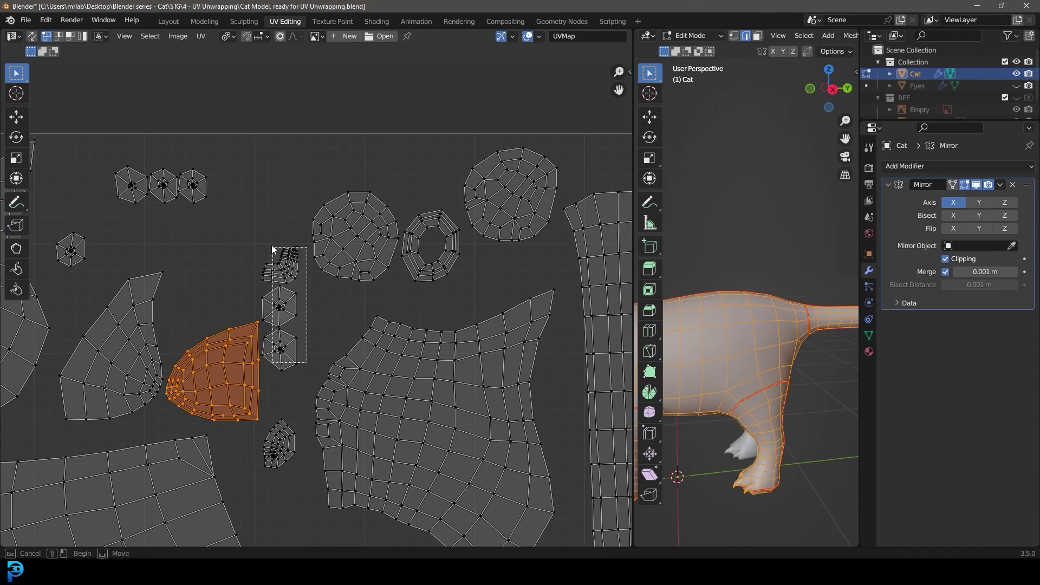
left_click_drag(272, 249, 272, 252)
middle_click_drag(272, 252, 269, 159)
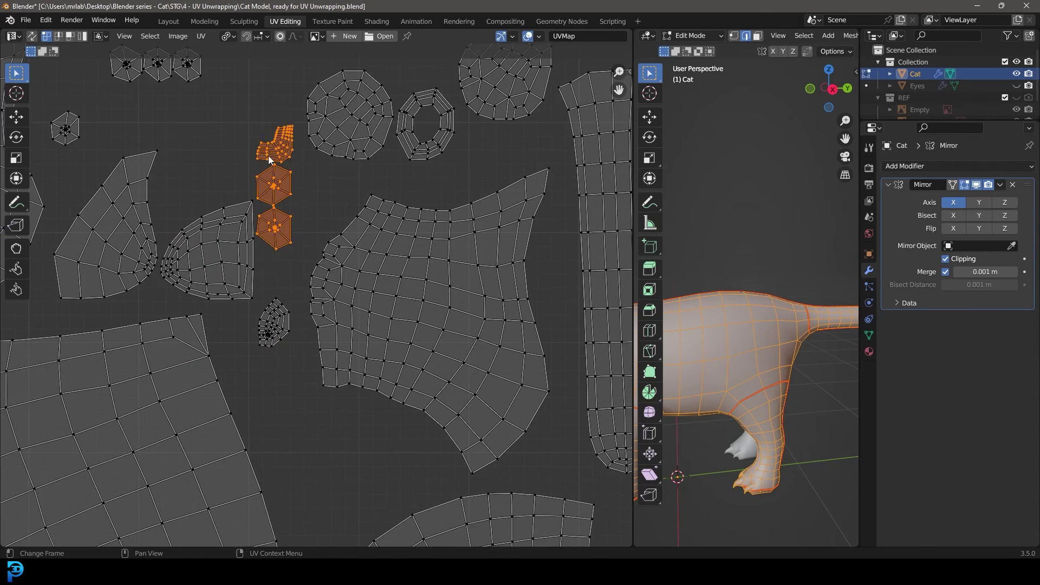
key("g")
left_click(319, 422)
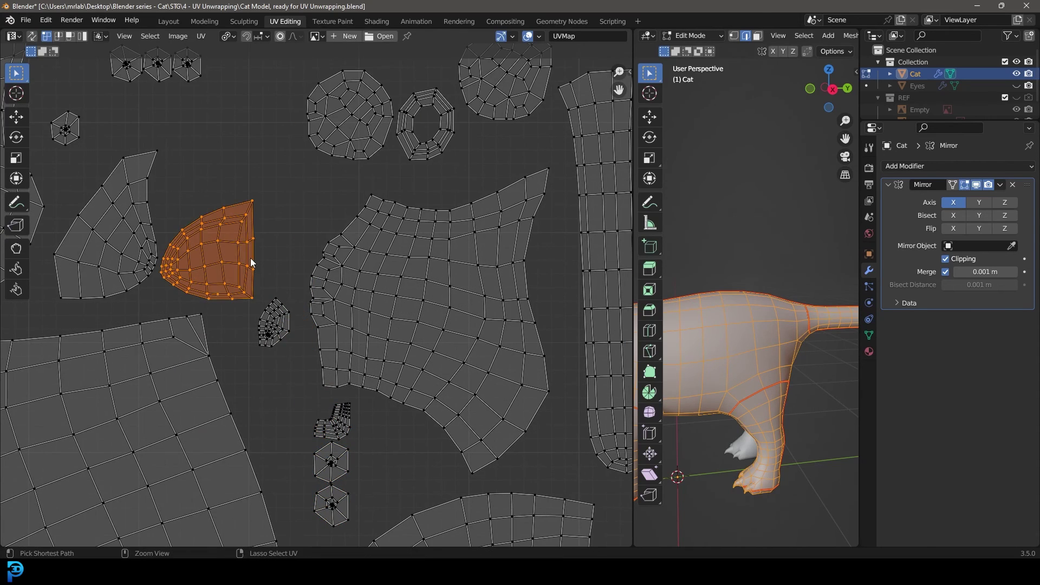
left_click(274, 193)
scroll(275, 193, "down", 5)
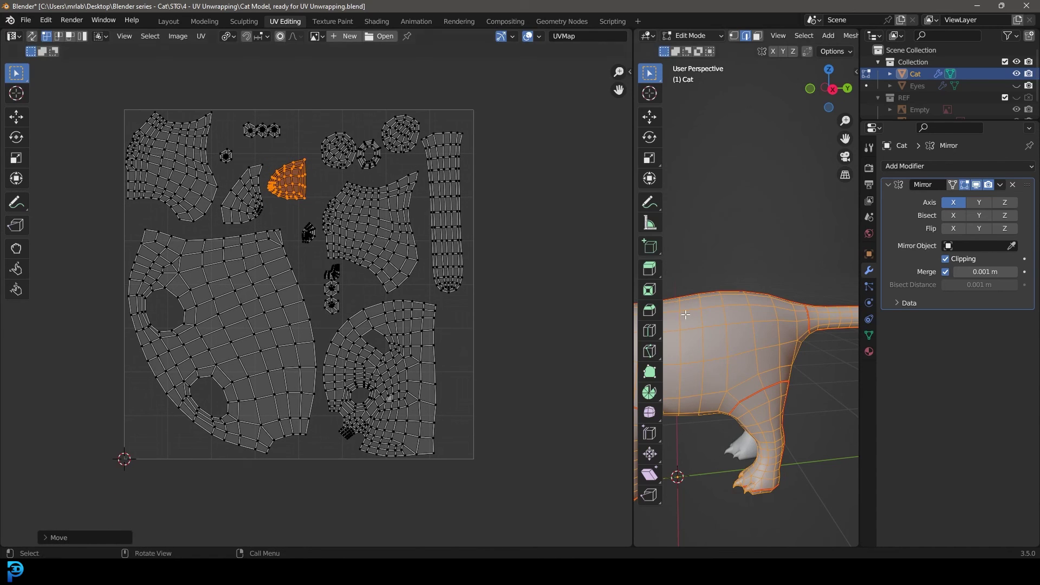
Widen the 3D viewport to inspect the seamed cat from the front, and switch to the Layout workspace.
left_click_drag(633, 182, 421, 209)
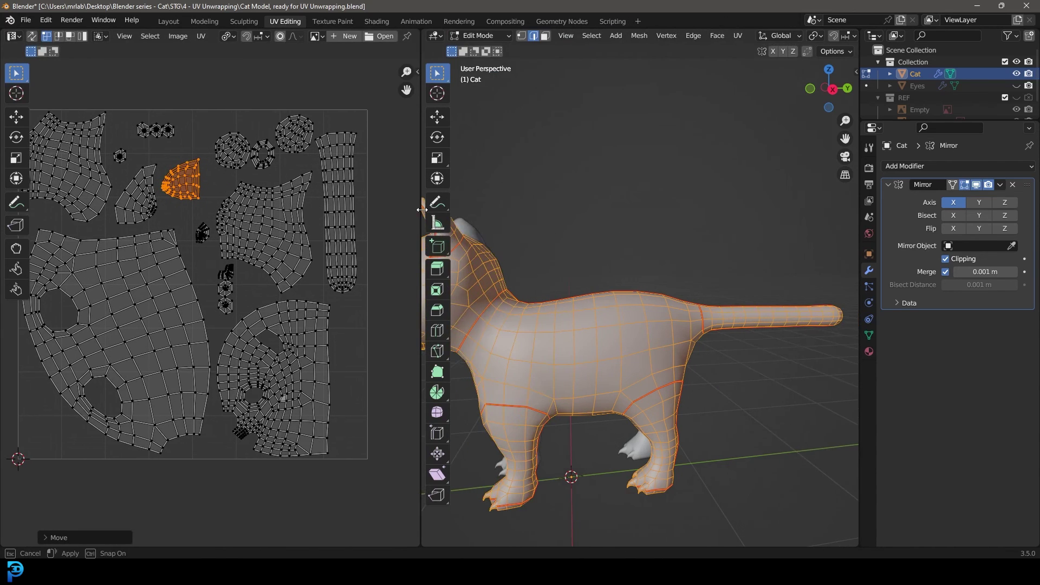
scroll(544, 262, "down", 2)
middle_click_drag(544, 262, 630, 245)
scroll(625, 240, "up", 3)
scroll(625, 240, "up", 2)
scroll(631, 244, "down", 3)
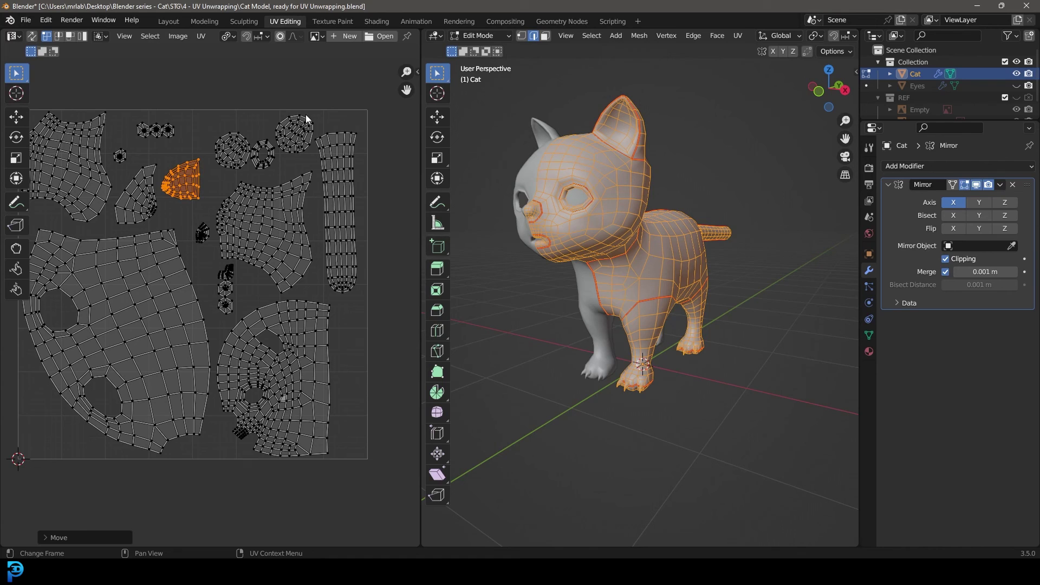
left_click(167, 23)
scroll(501, 166, "up", 3)
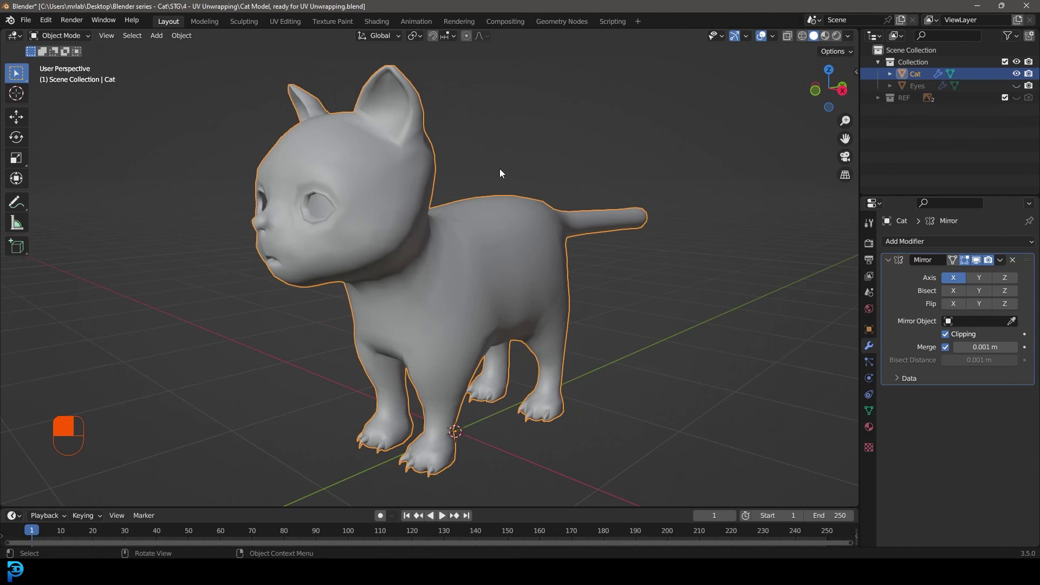